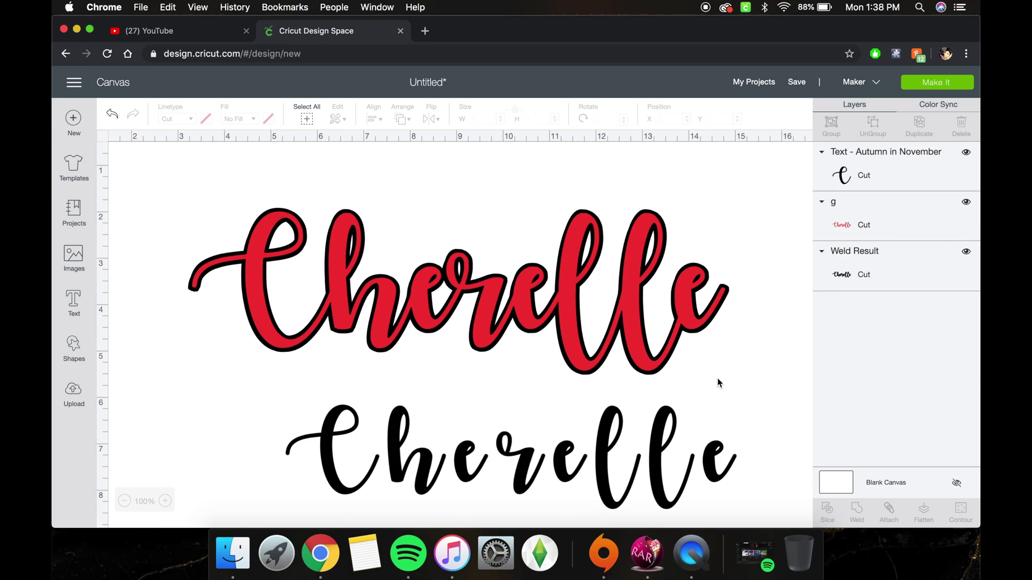
# - Hide the Weld Result black outline layer, then select the black Cherelle text
pyautogui.click(974, 220)
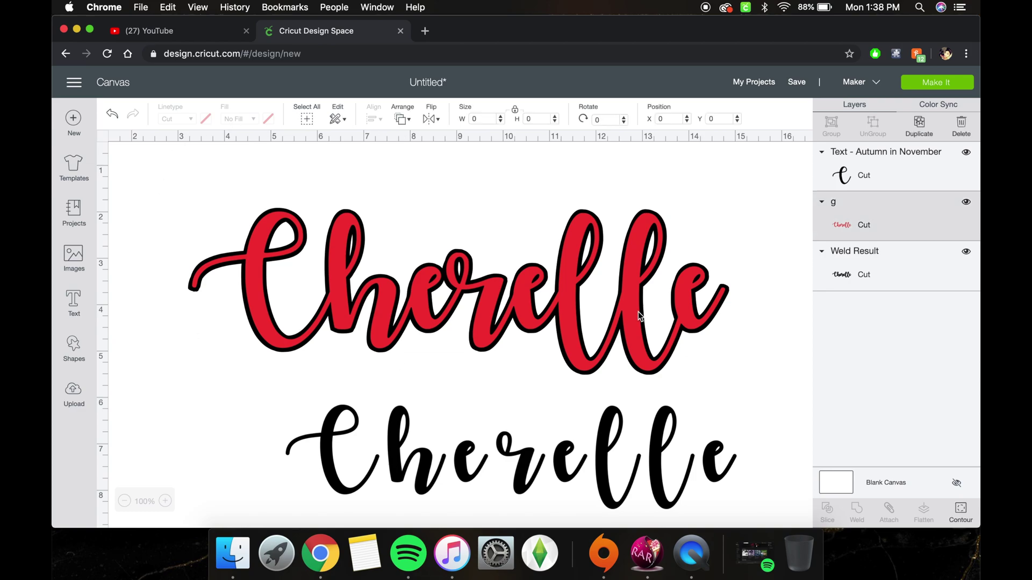
pyautogui.click(966, 254)
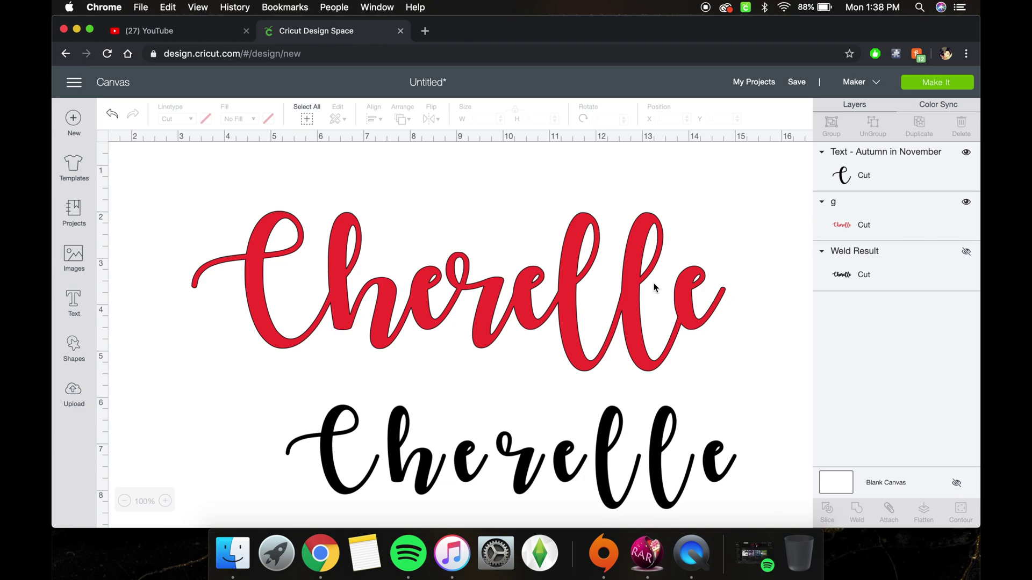
pyautogui.click(545, 462)
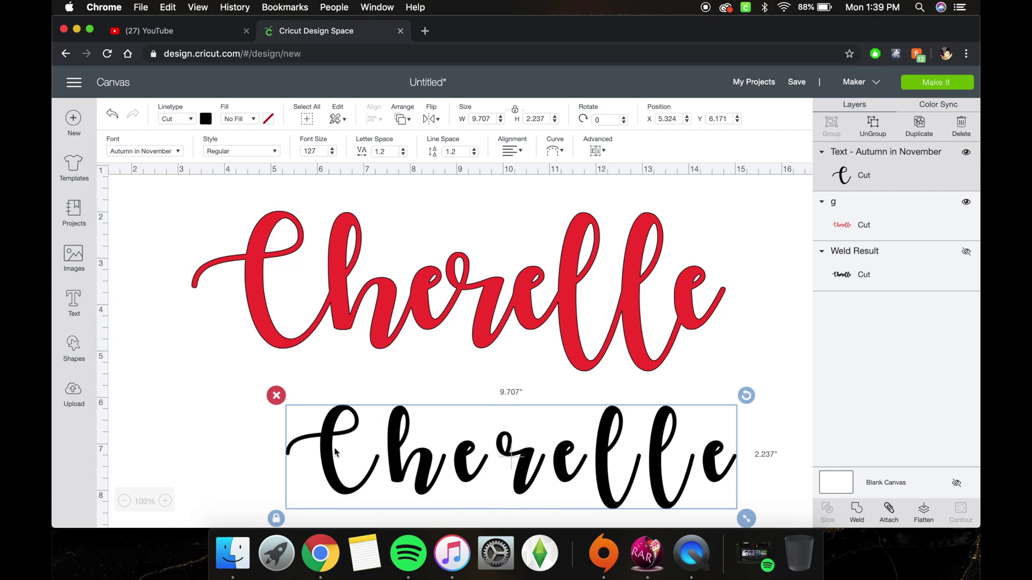
pyautogui.click(317, 259)
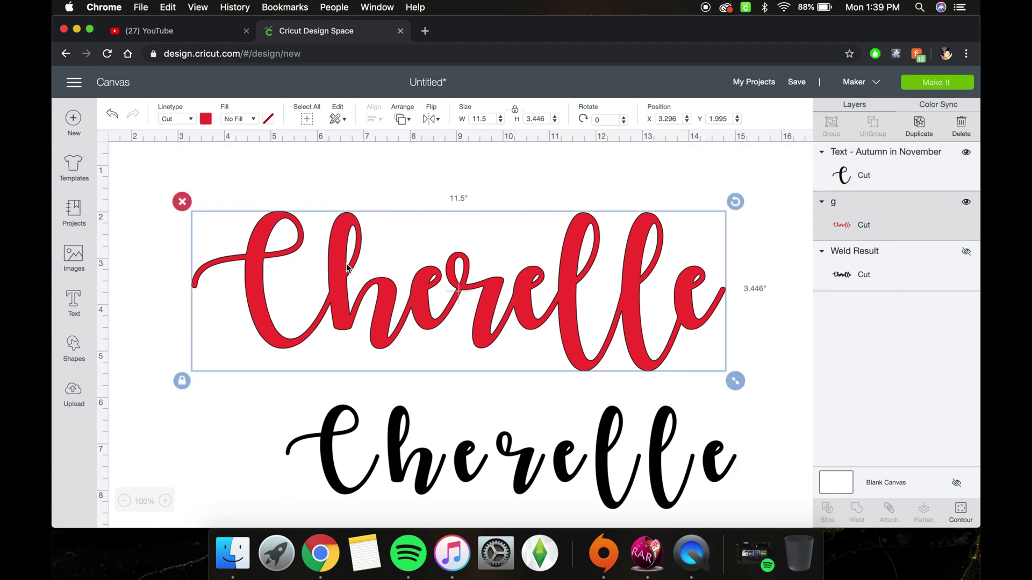
pyautogui.click(204, 120)
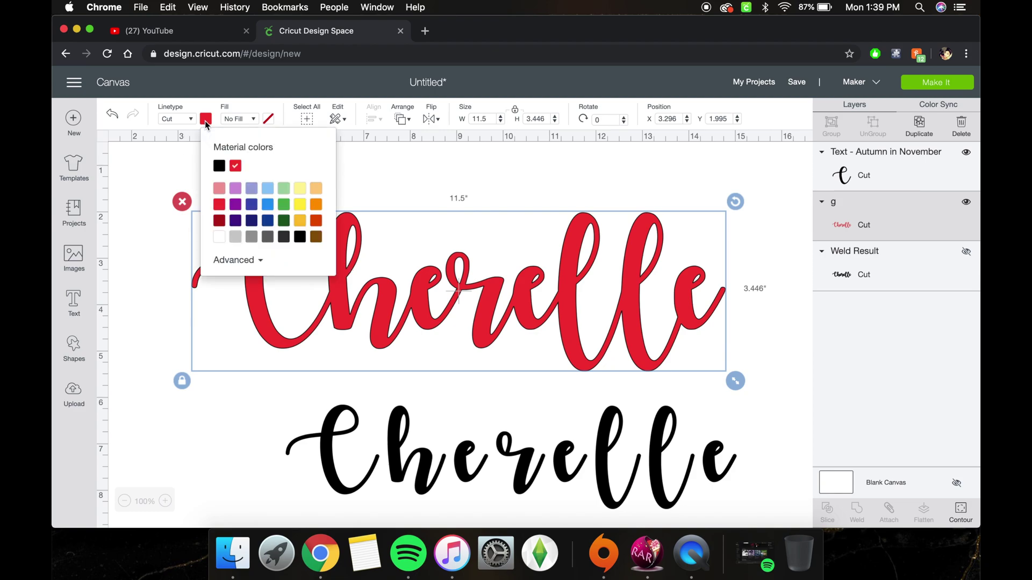
pyautogui.click(205, 121)
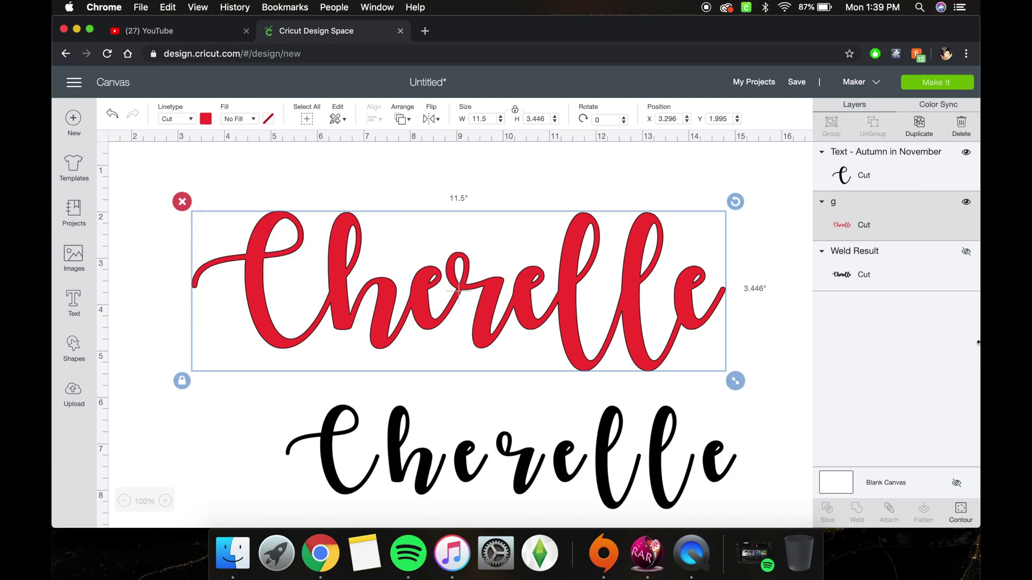
pyautogui.click(942, 161)
# - Delete the black Cherelle text and the Weld Result outline, then select the red Cherelle group
pyautogui.press('Delete')
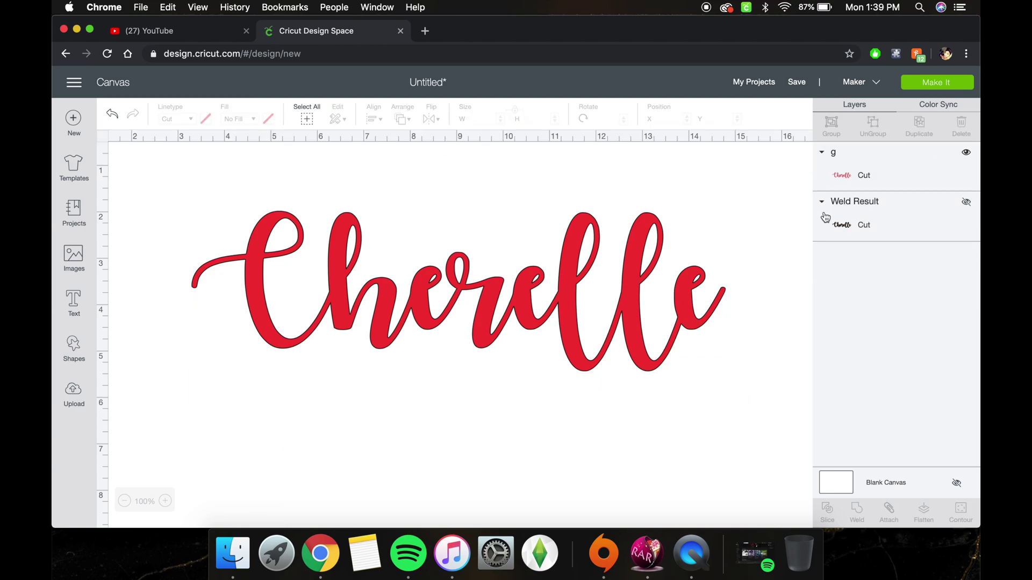
pyautogui.click(862, 213)
pyautogui.click(966, 202)
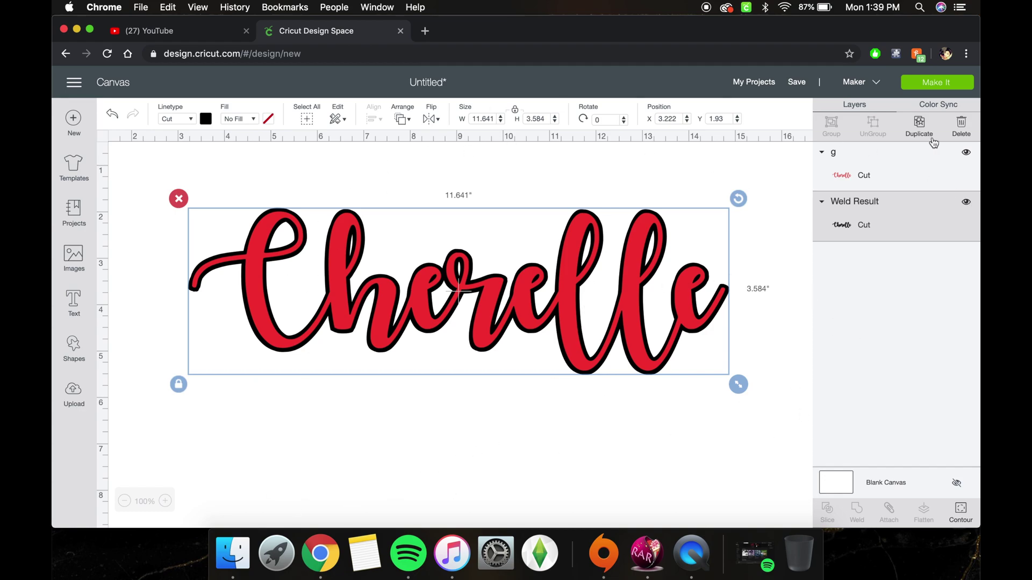
pyautogui.click(966, 202)
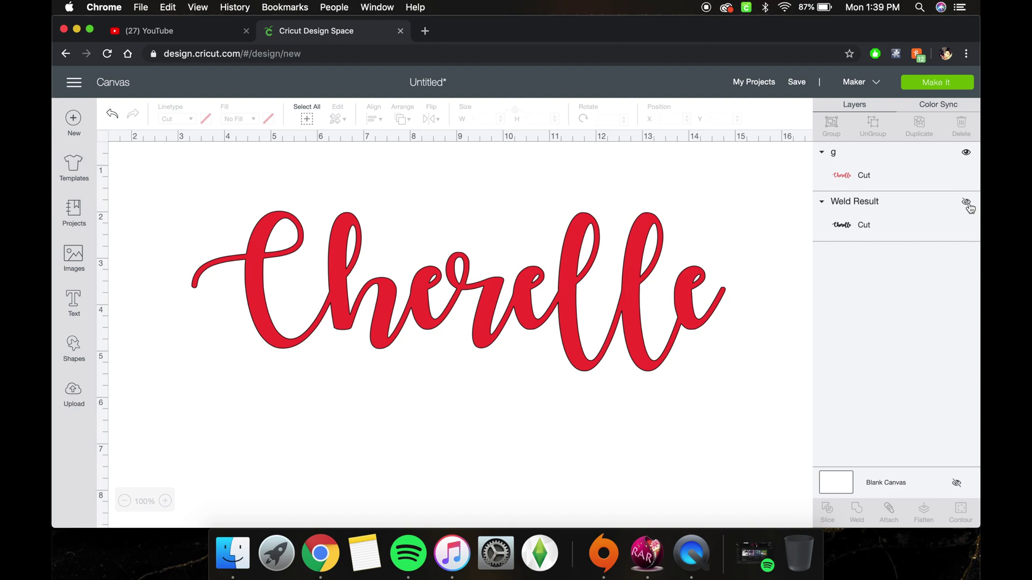
pyautogui.click(966, 202)
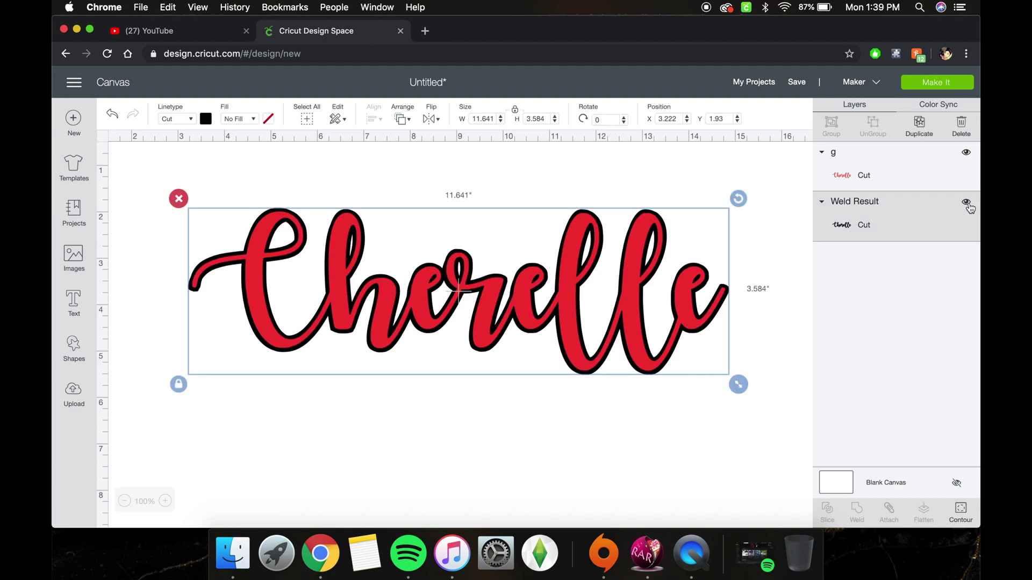
pyautogui.click(924, 208)
pyautogui.press('Delete')
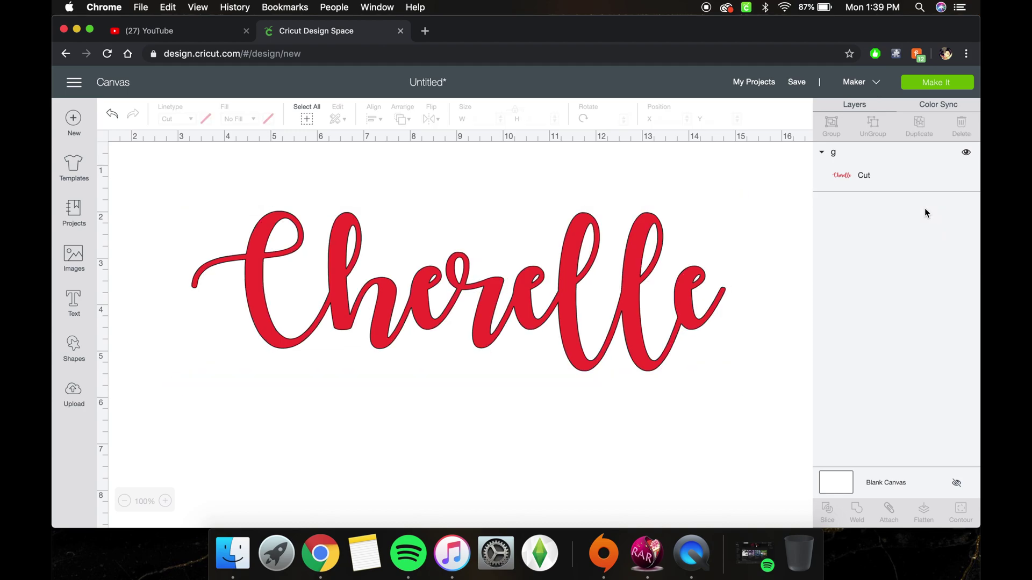
pyautogui.click(880, 182)
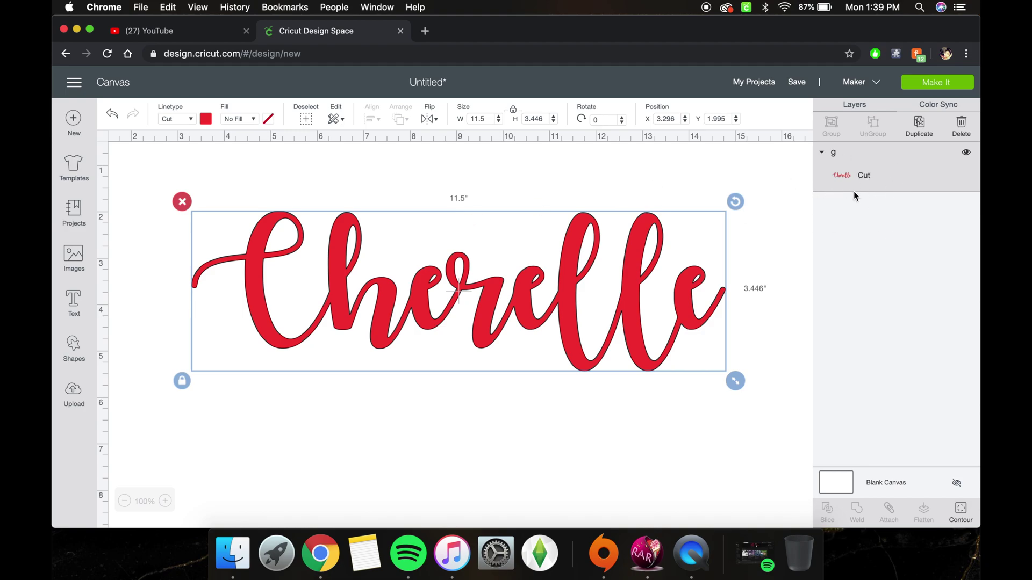
# - Undo a test duplicate and change the Cherelle lettering's linetype colour to black
pyautogui.rightClick(872, 166)
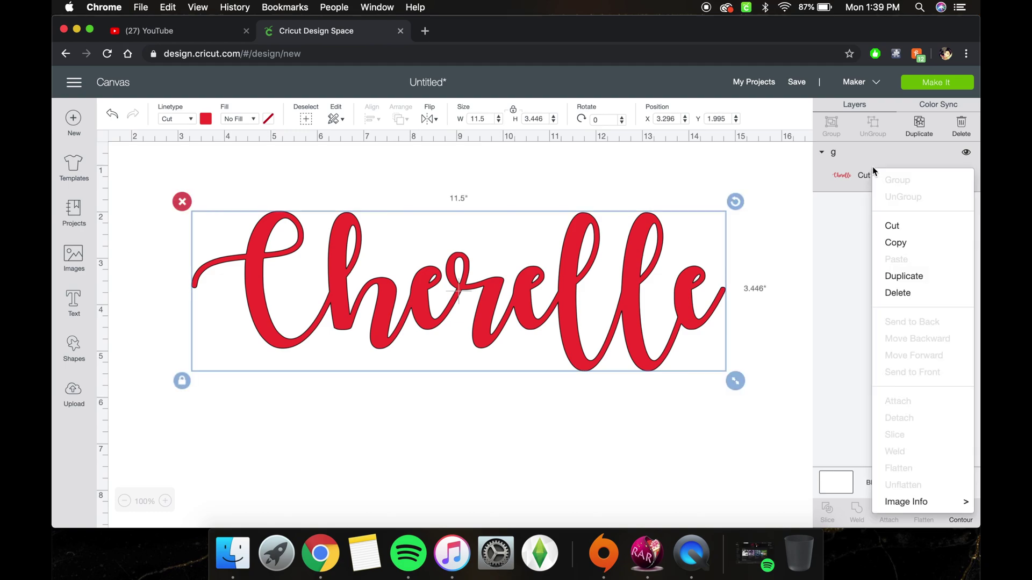
pyautogui.click(911, 275)
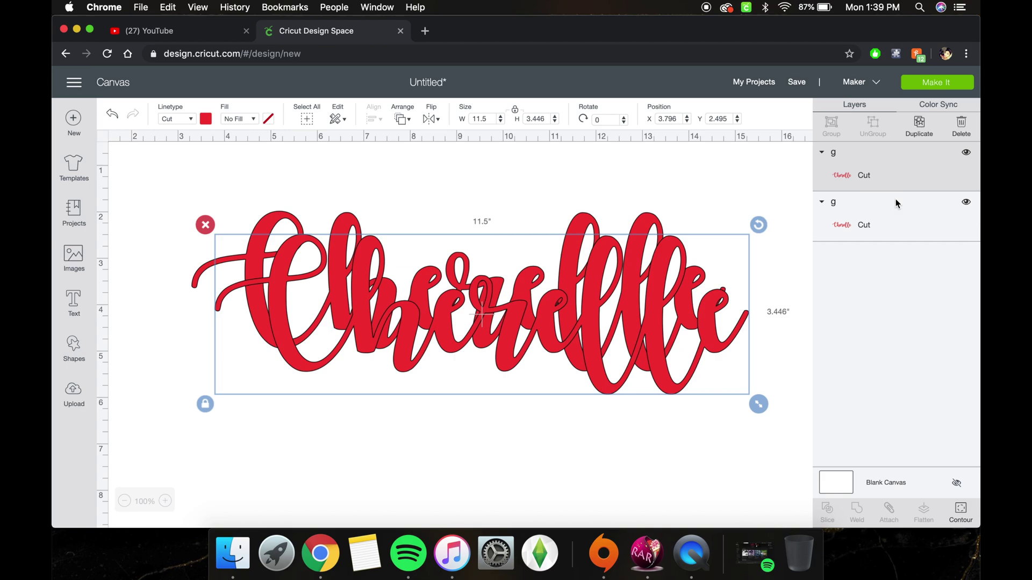
pyautogui.press('super+z')
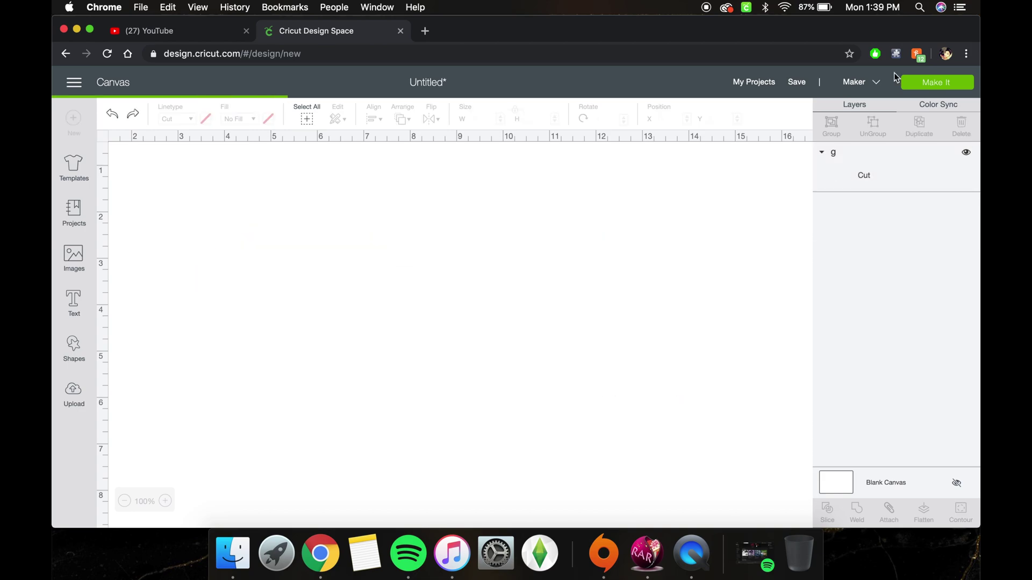
pyautogui.click(319, 246)
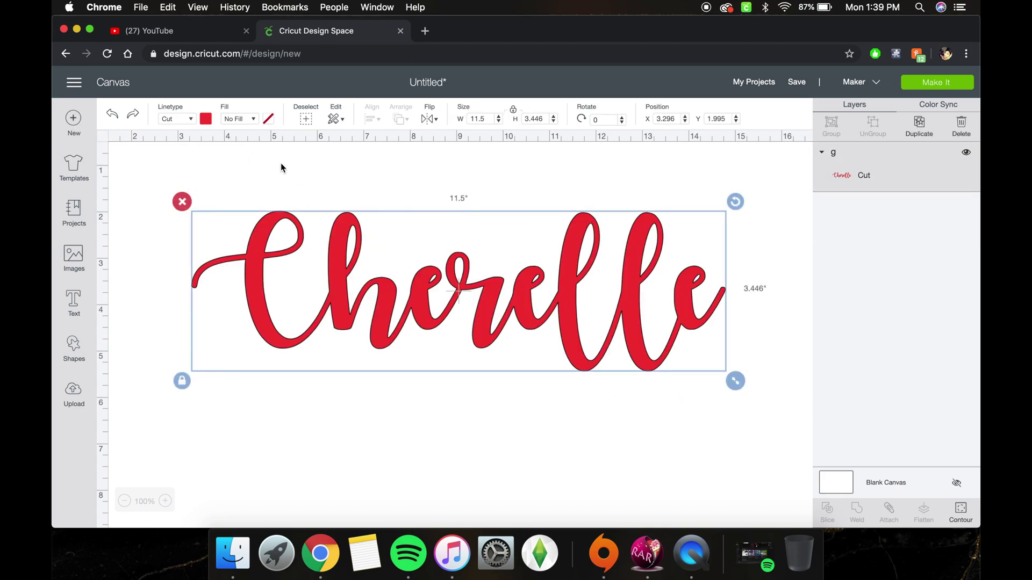
pyautogui.click(206, 119)
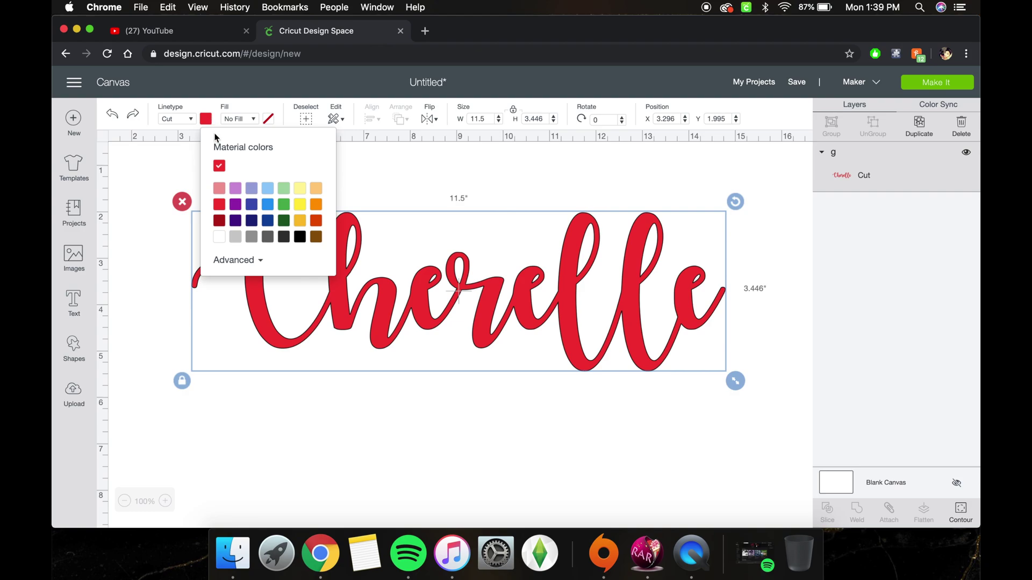
pyautogui.click(300, 239)
pyautogui.click(690, 266)
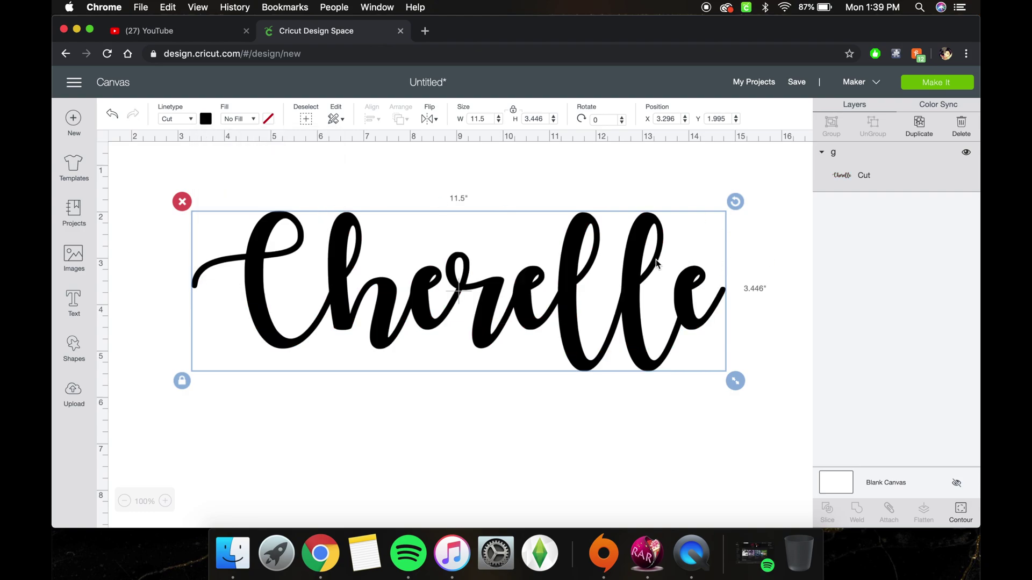
# - Duplicate the black Cherelle repeatedly into a diagonal stack of copies offset by 0.5 inches
pyautogui.rightClick(632, 261)
pyautogui.click(645, 305)
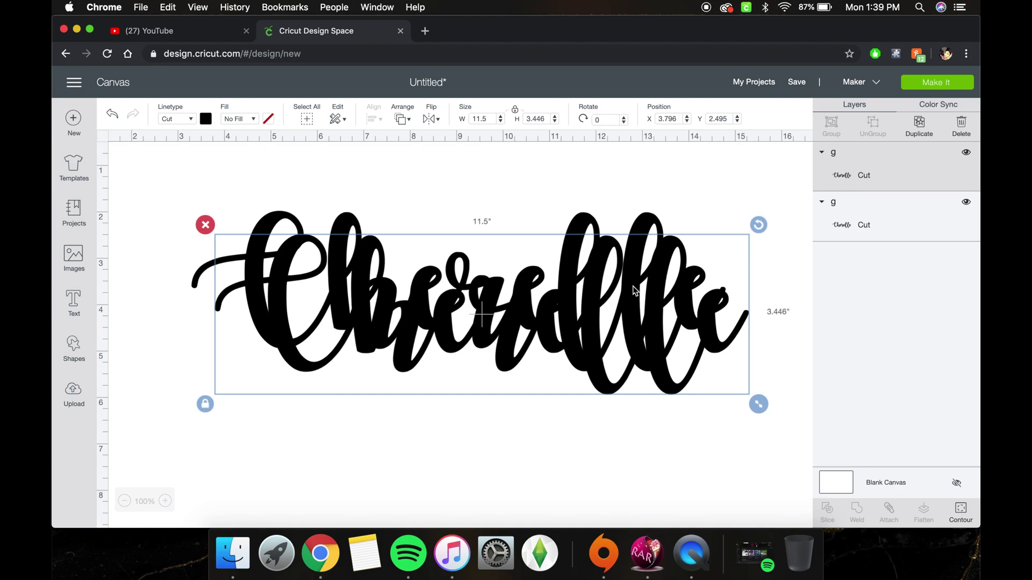
pyautogui.rightClick(631, 285)
pyautogui.click(656, 305)
pyautogui.rightClick(653, 292)
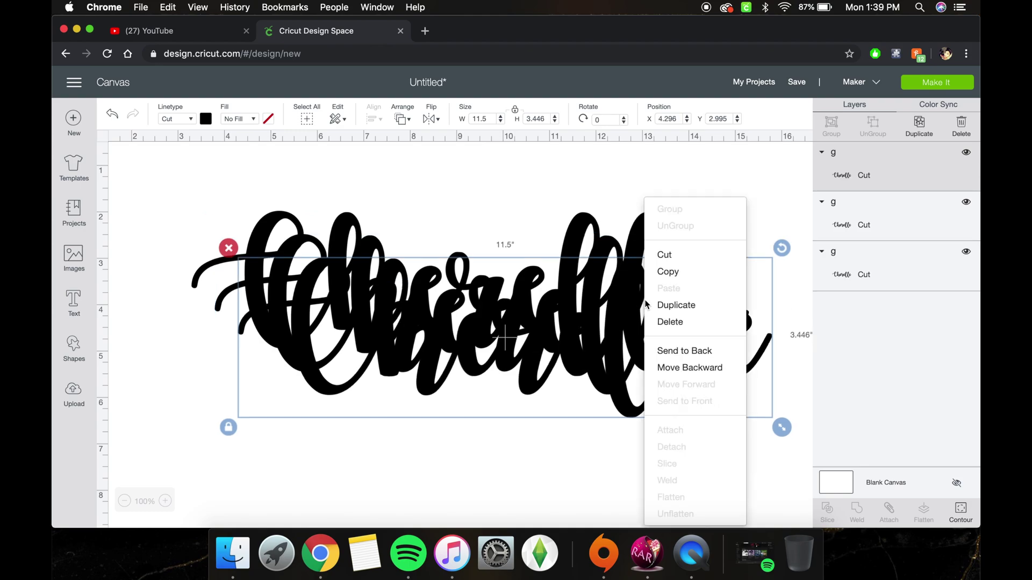
pyautogui.click(659, 304)
pyautogui.rightClick(654, 314)
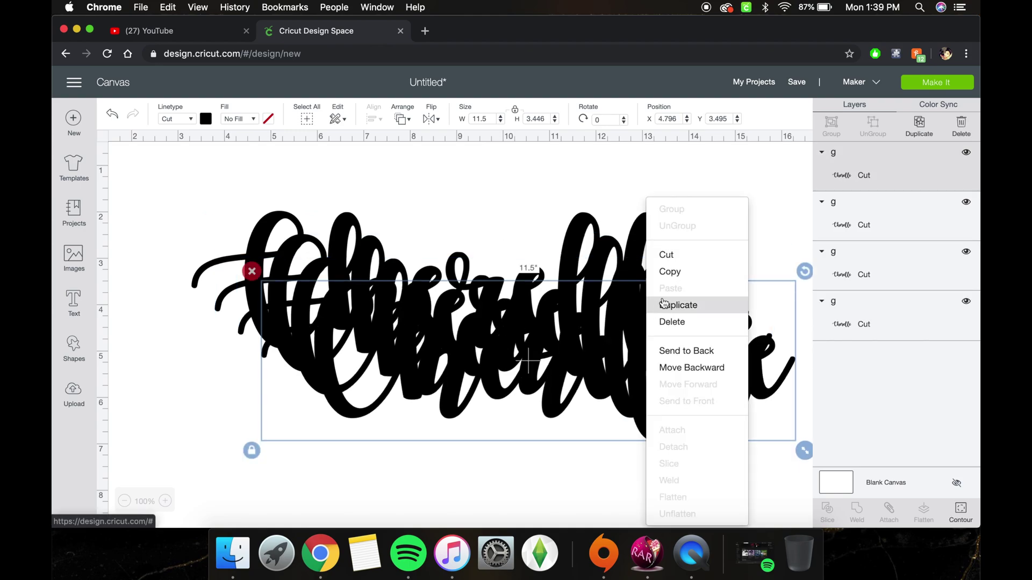
pyautogui.click(663, 302)
pyautogui.rightClick(665, 302)
pyautogui.click(673, 304)
pyautogui.rightClick(669, 300)
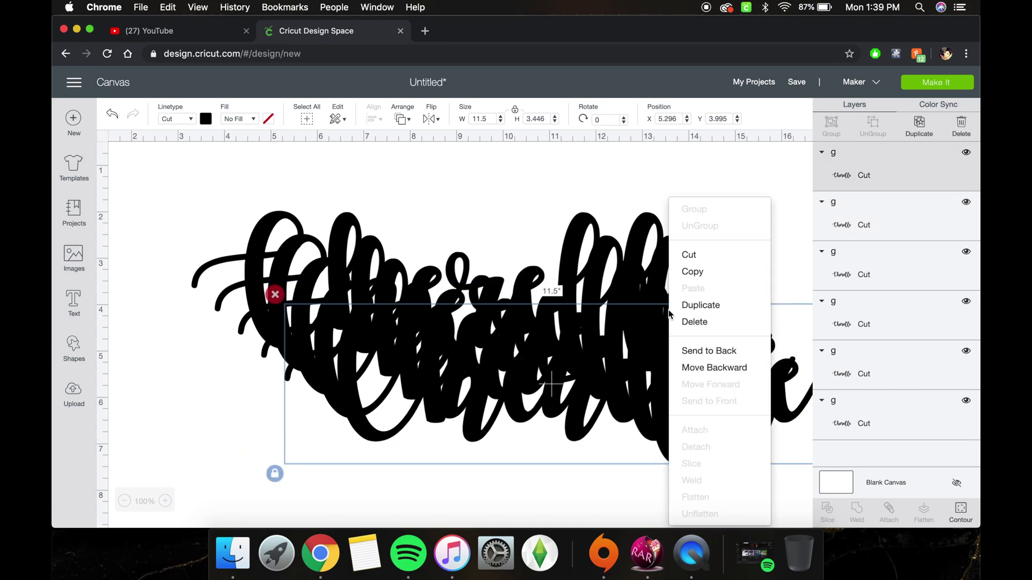
pyautogui.click(680, 306)
pyautogui.rightClick(680, 301)
pyautogui.click(685, 304)
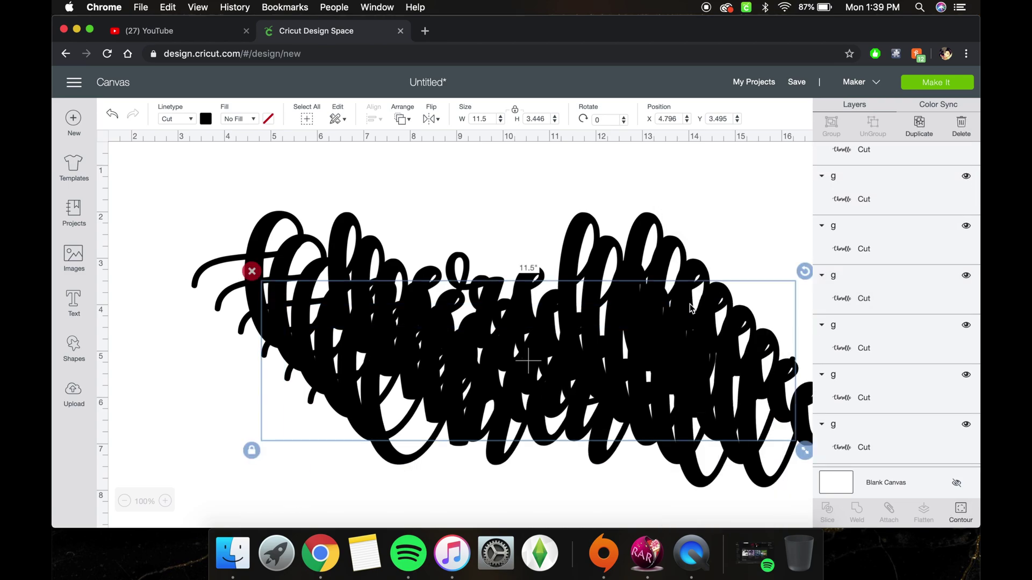
pyautogui.rightClick(690, 304)
pyautogui.click(699, 305)
pyautogui.rightClick(696, 301)
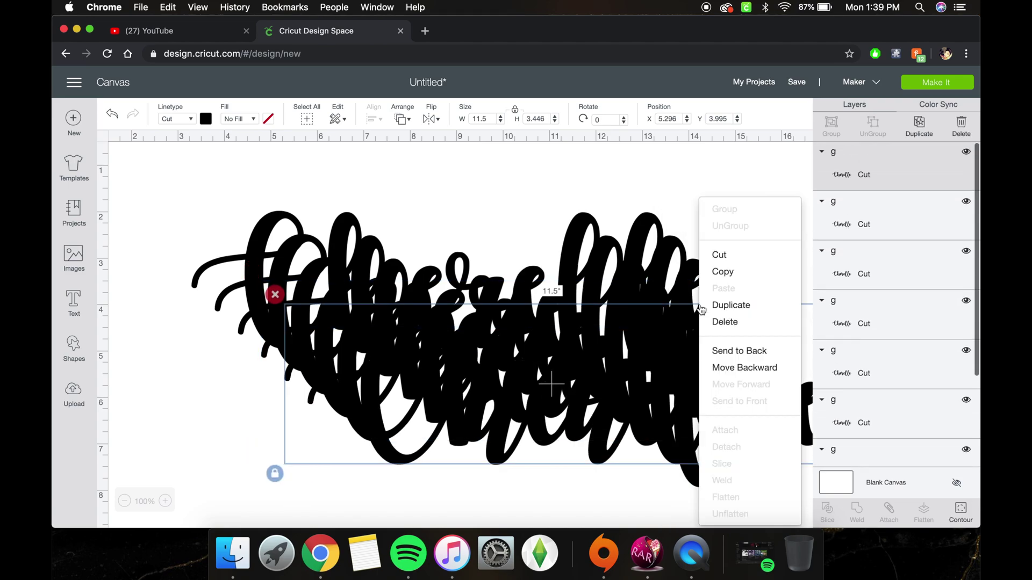
pyautogui.click(704, 304)
pyautogui.rightClick(721, 317)
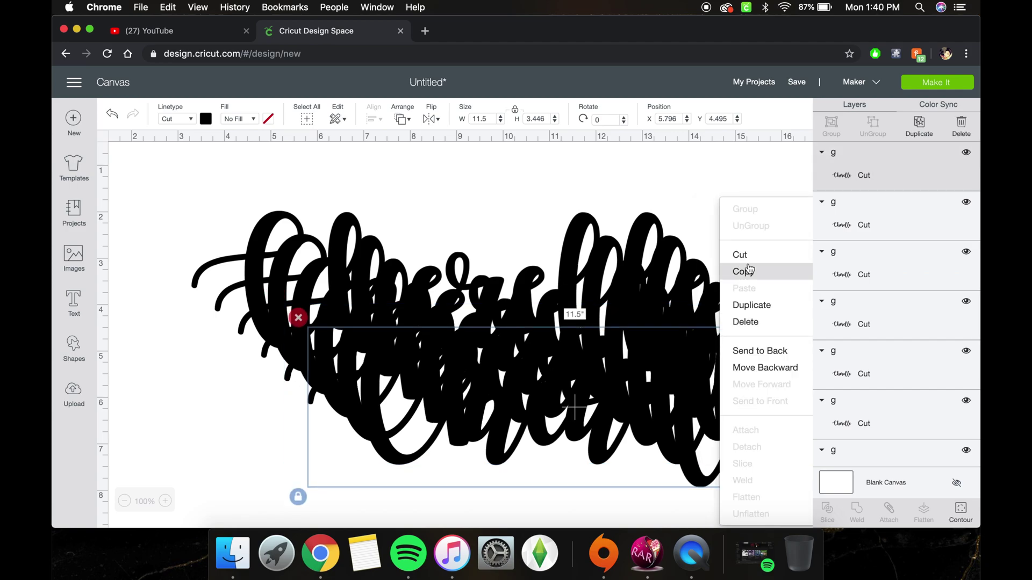
pyautogui.click(767, 316)
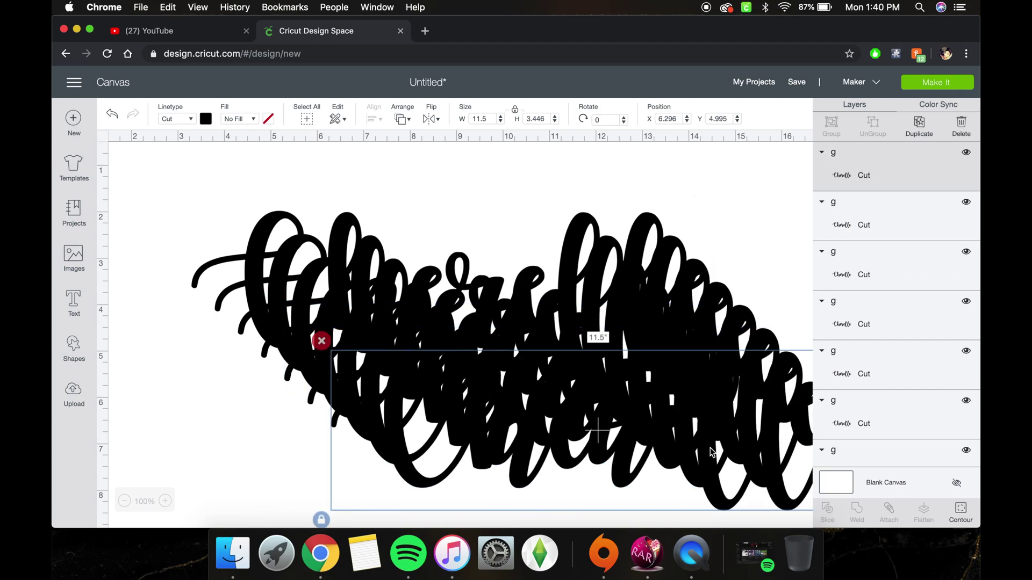
# - Move the latest copy lower left, make it red, and hide that red layer
pyautogui.moveTo(711, 477); pyautogui.dragTo(638, 532)
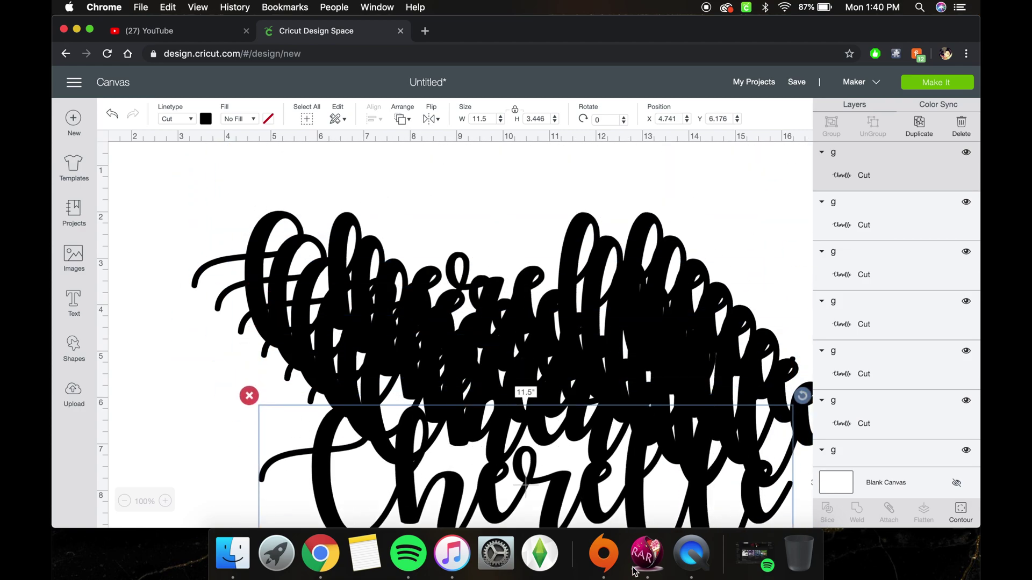
pyautogui.click(205, 120)
pyautogui.click(235, 166)
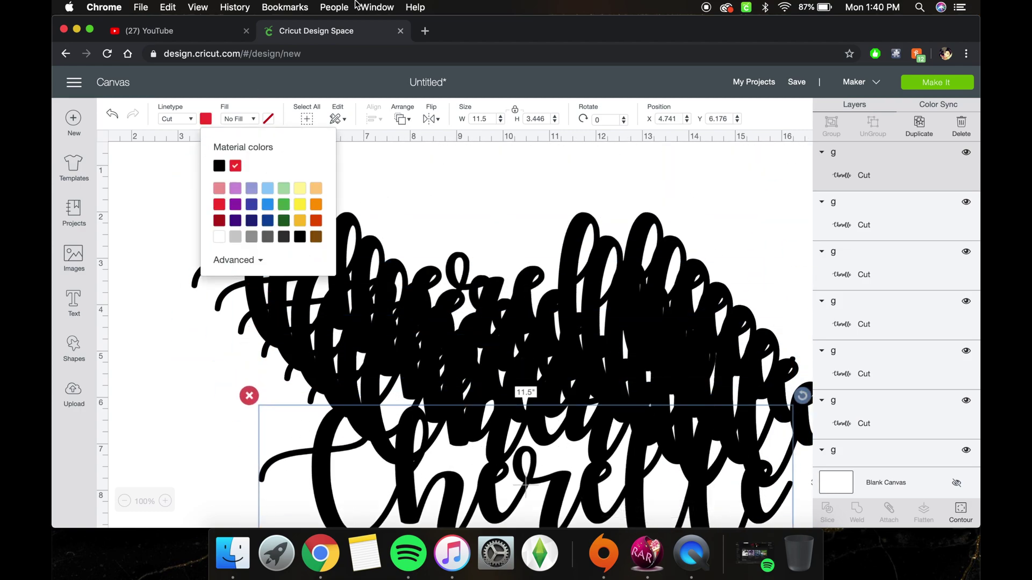
pyautogui.click(966, 153)
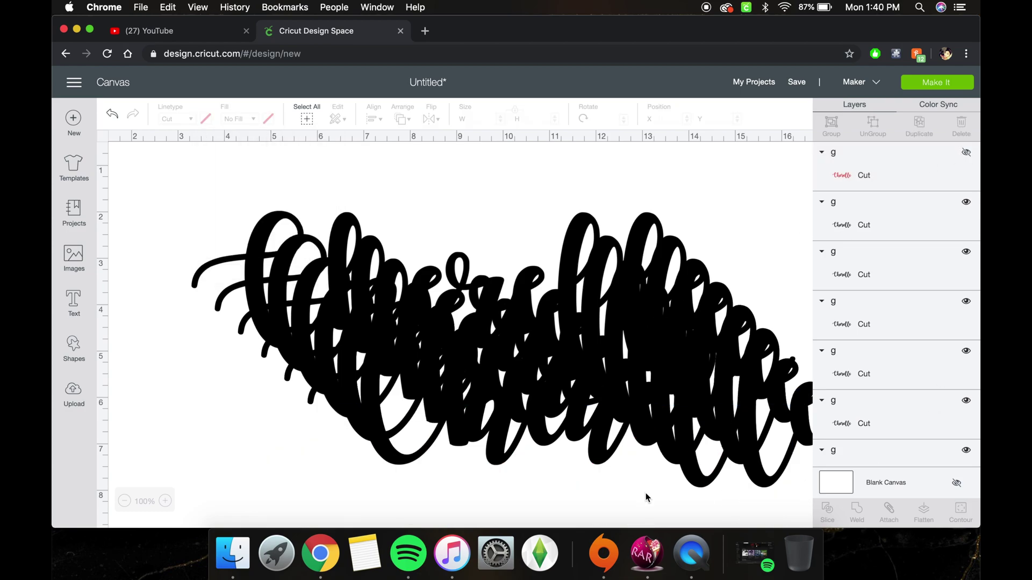
# - Move the black copy pile down the canvas and lift one black Cherelle above it
pyautogui.moveTo(720, 502); pyautogui.dragTo(236, 207)
pyautogui.moveTo(346, 336); pyautogui.dragTo(327, 469)
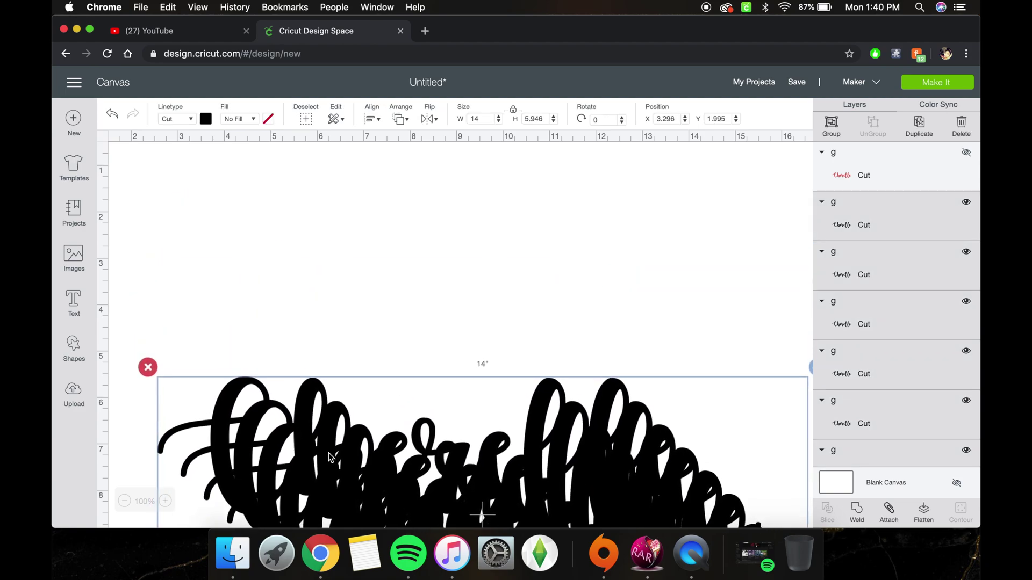
pyautogui.click(349, 317)
pyautogui.click(312, 397)
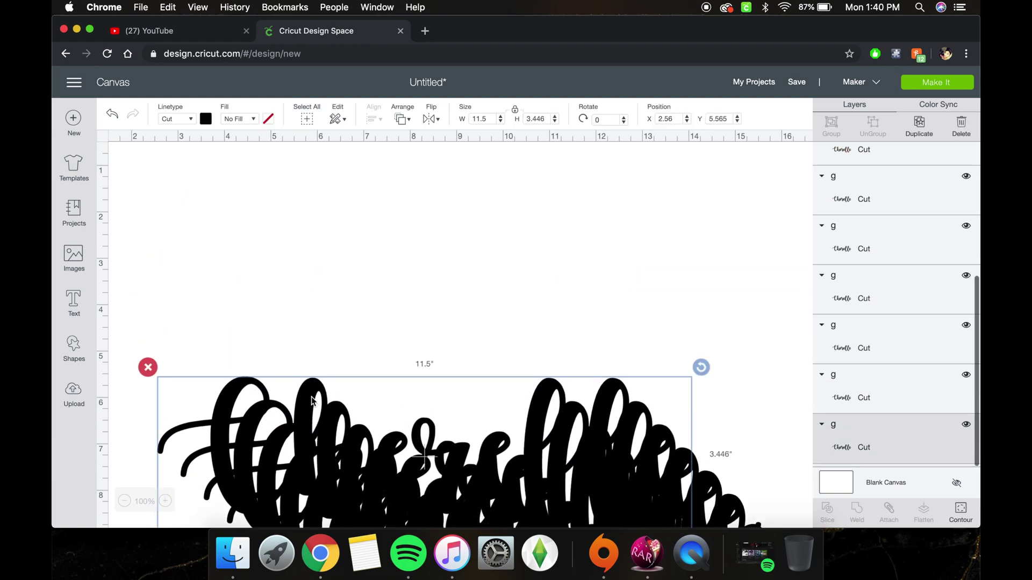
pyautogui.moveTo(311, 397); pyautogui.dragTo(321, 211)
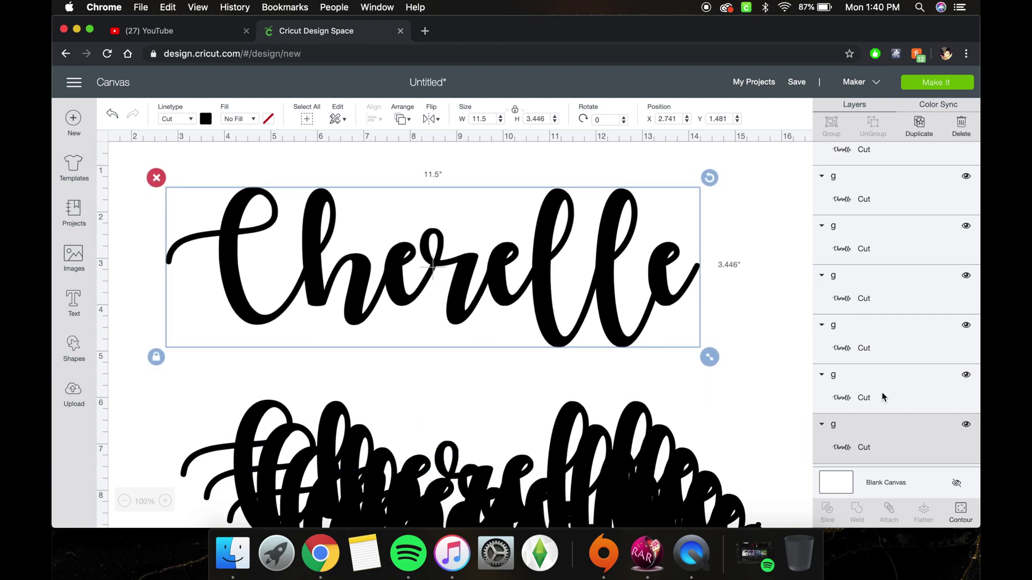
# - Show the red Cherelle layer again and place it over the top black copy
pyautogui.scroll(5, 897, 444)
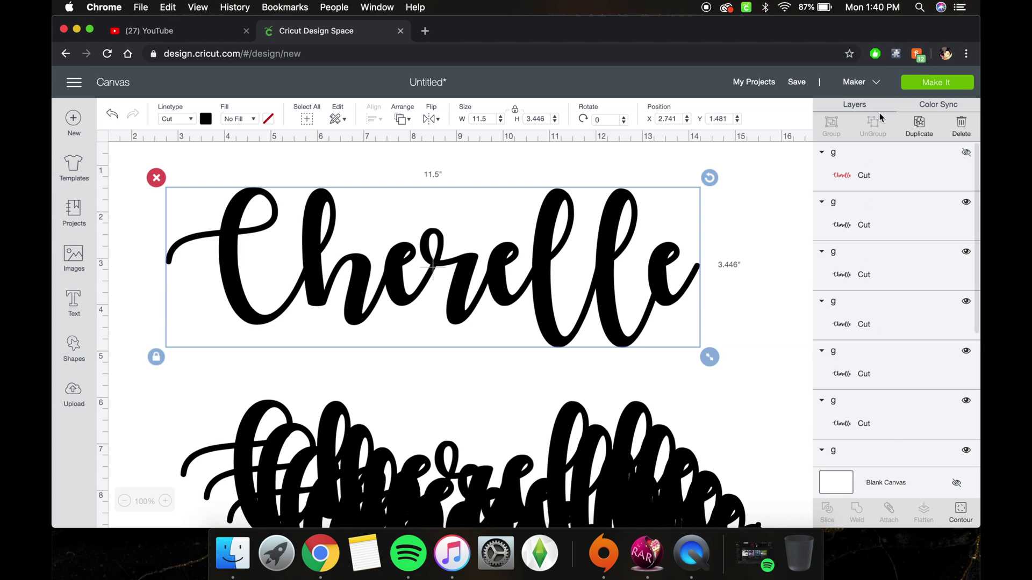
pyautogui.click(888, 163)
pyautogui.click(966, 153)
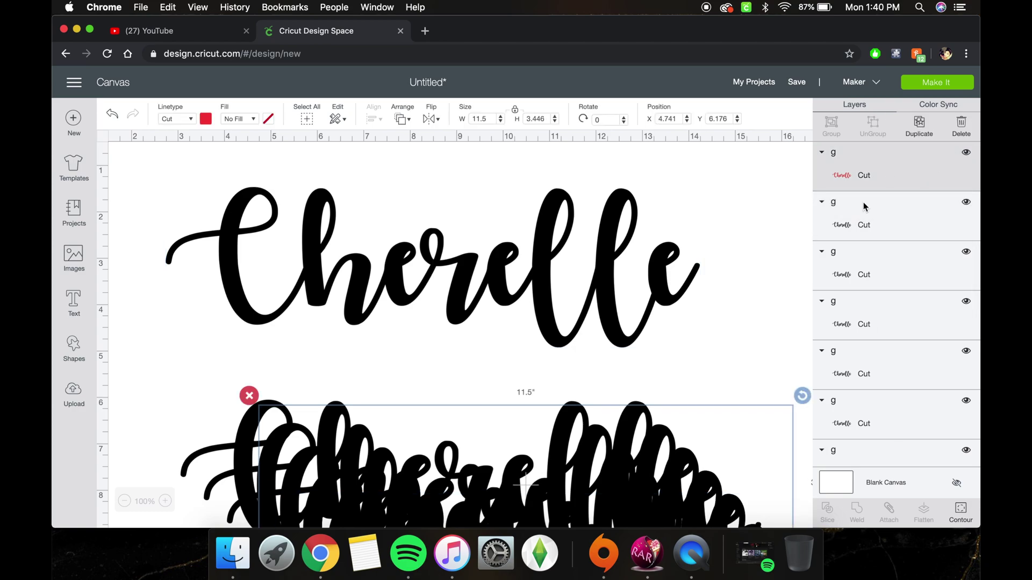
pyautogui.moveTo(704, 443); pyautogui.dragTo(495, 273)
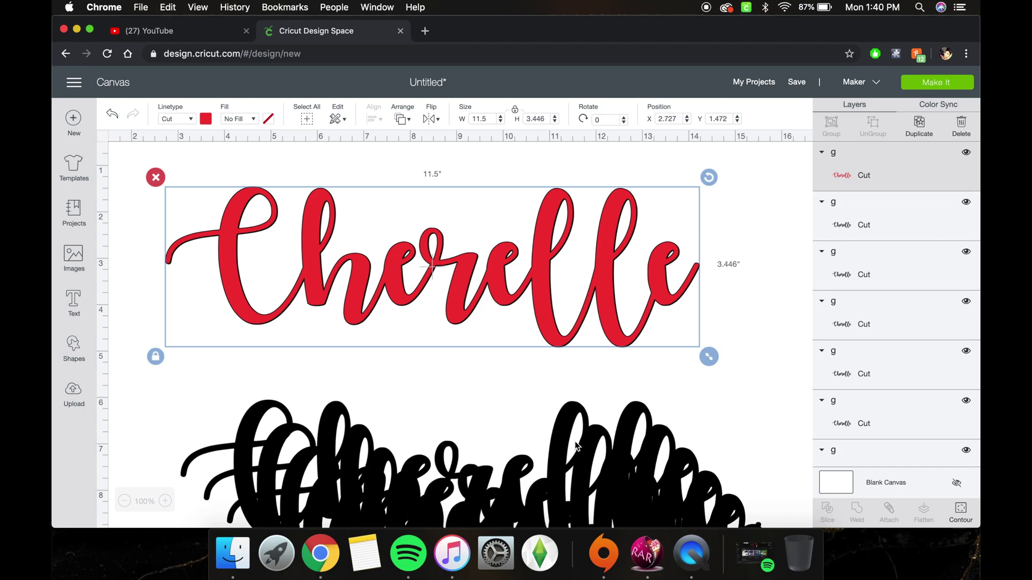
# - Drag several black copies from the pile behind the red word as a shadow
pyautogui.click(903, 217)
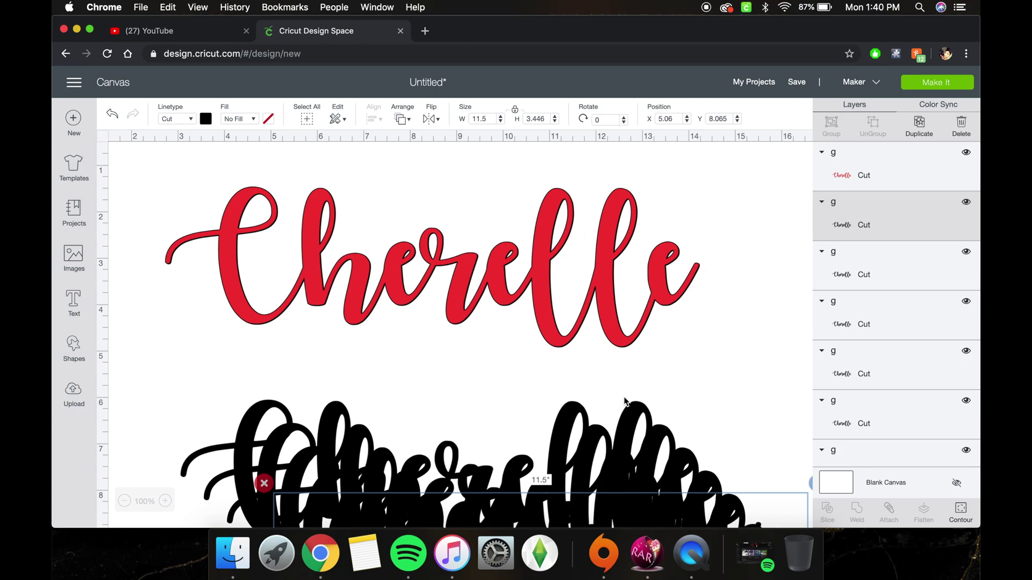
pyautogui.click(576, 412)
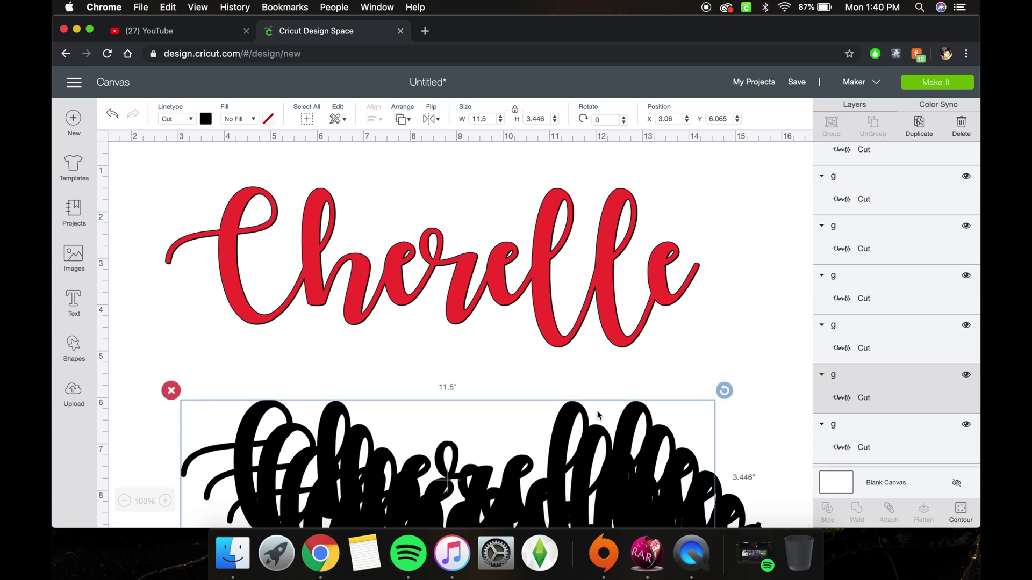
pyautogui.moveTo(576, 429); pyautogui.dragTo(560, 211)
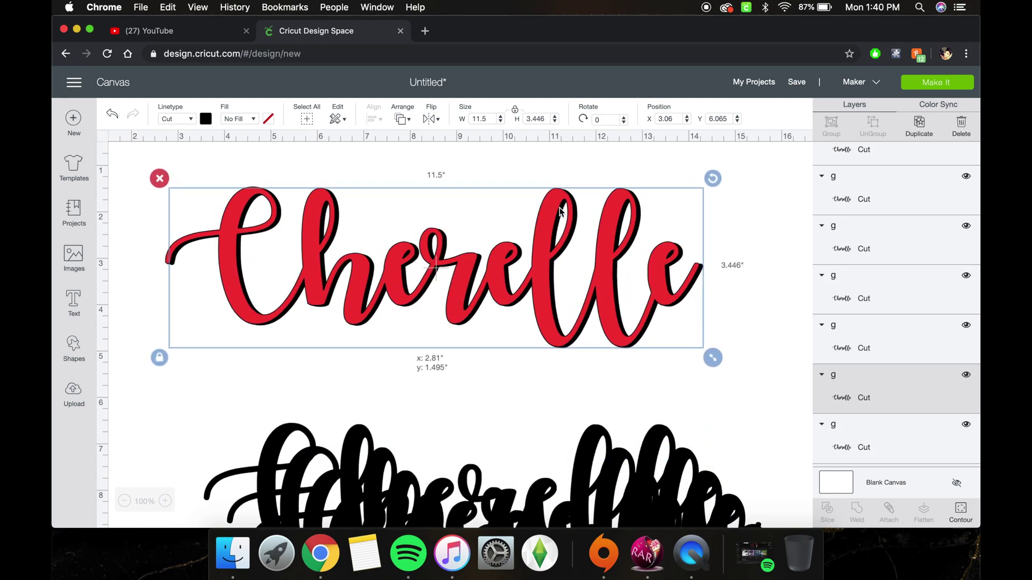
pyautogui.moveTo(560, 211); pyautogui.dragTo(560, 211)
pyautogui.click(652, 456)
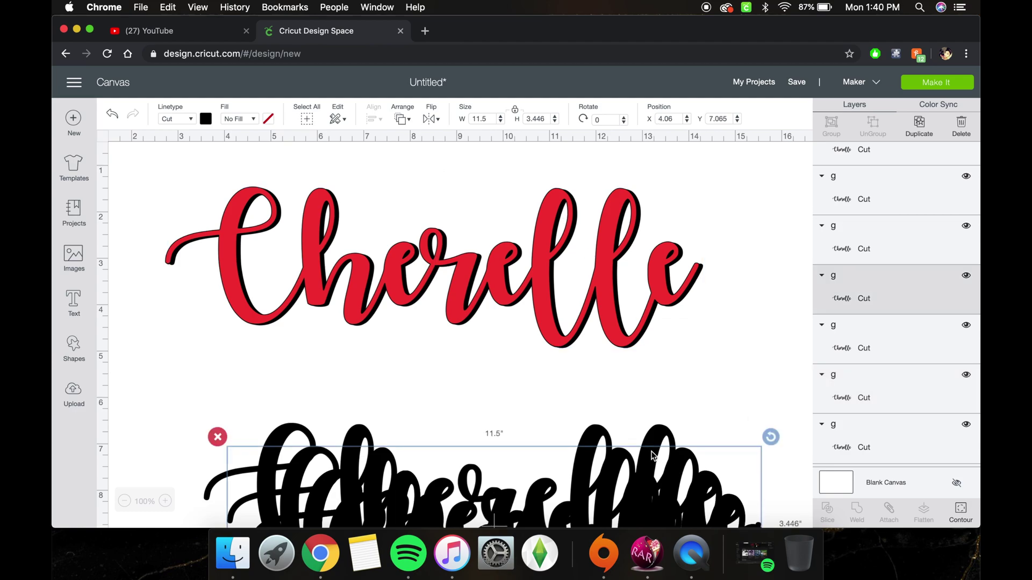
pyautogui.moveTo(652, 456); pyautogui.dragTo(594, 196)
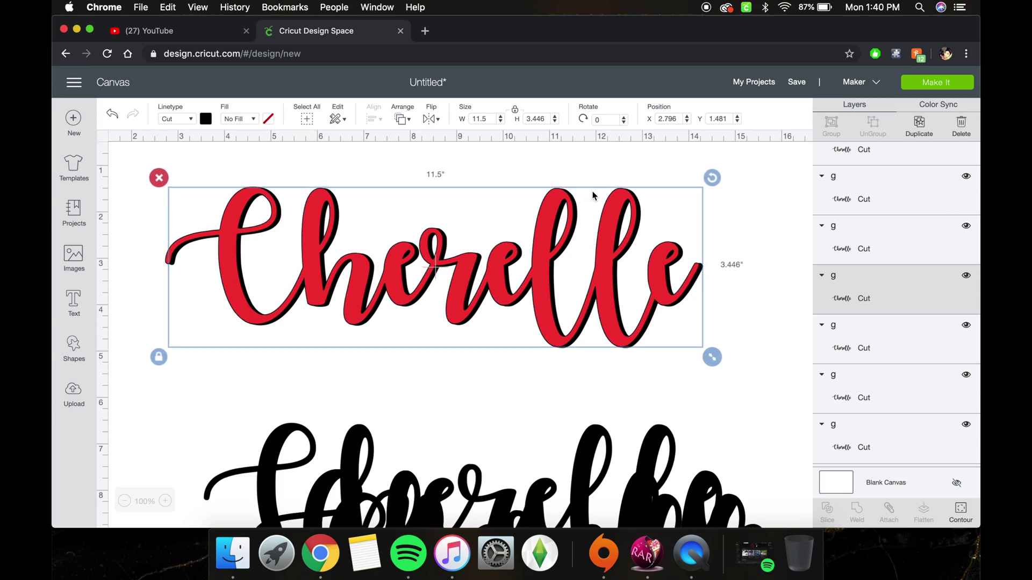
pyautogui.click(753, 358)
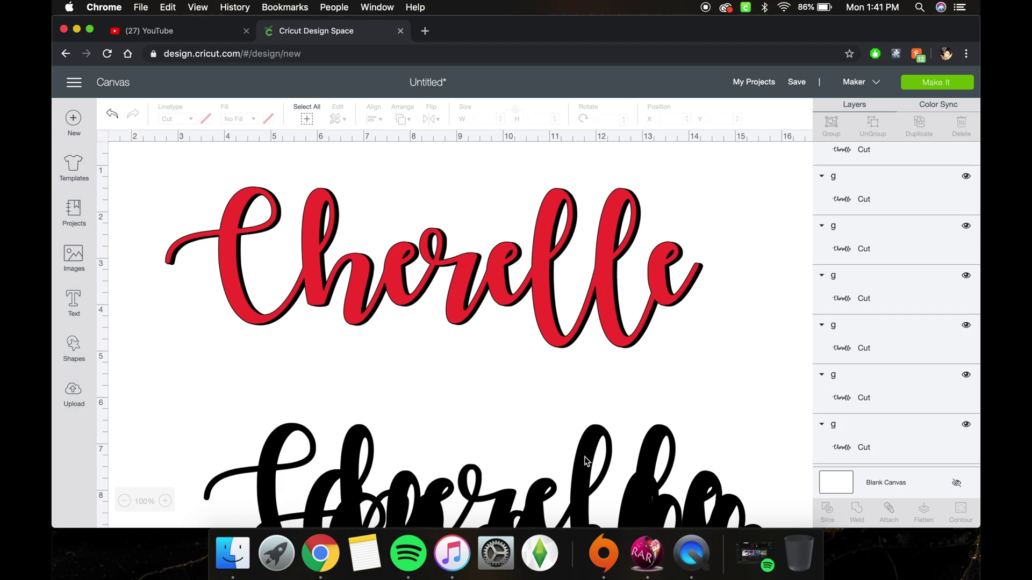
pyautogui.moveTo(587, 461); pyautogui.dragTo(545, 214)
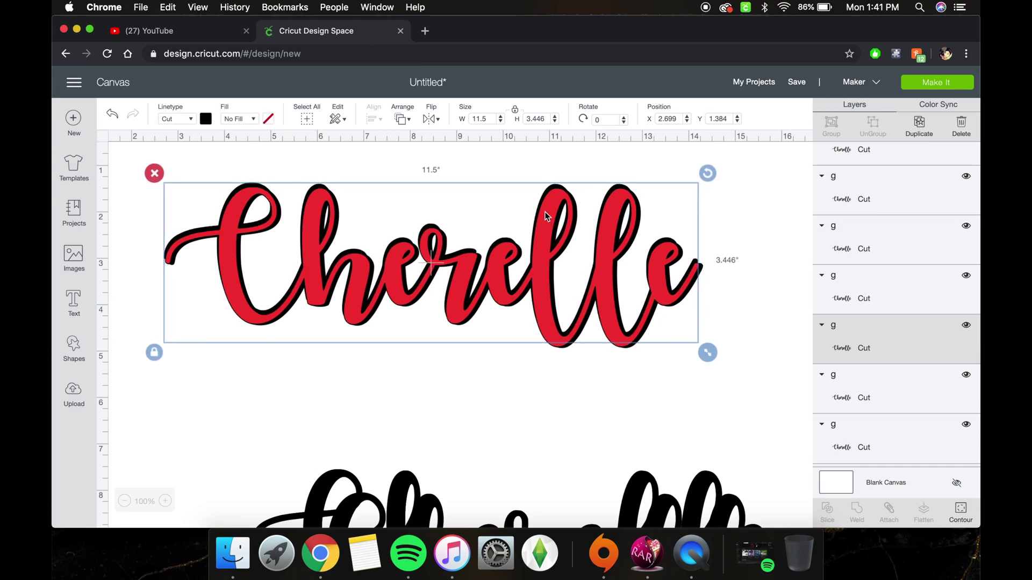
pyautogui.click(714, 380)
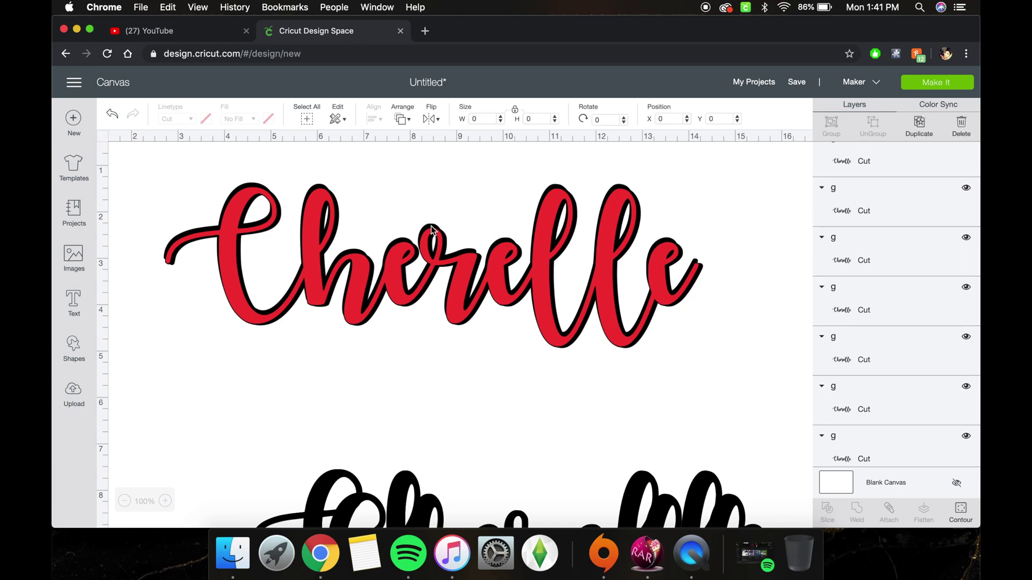
# - Select the red Cherelle and its black copy, then undo the last two changes
pyautogui.moveTo(435, 232); pyautogui.dragTo(431, 230)
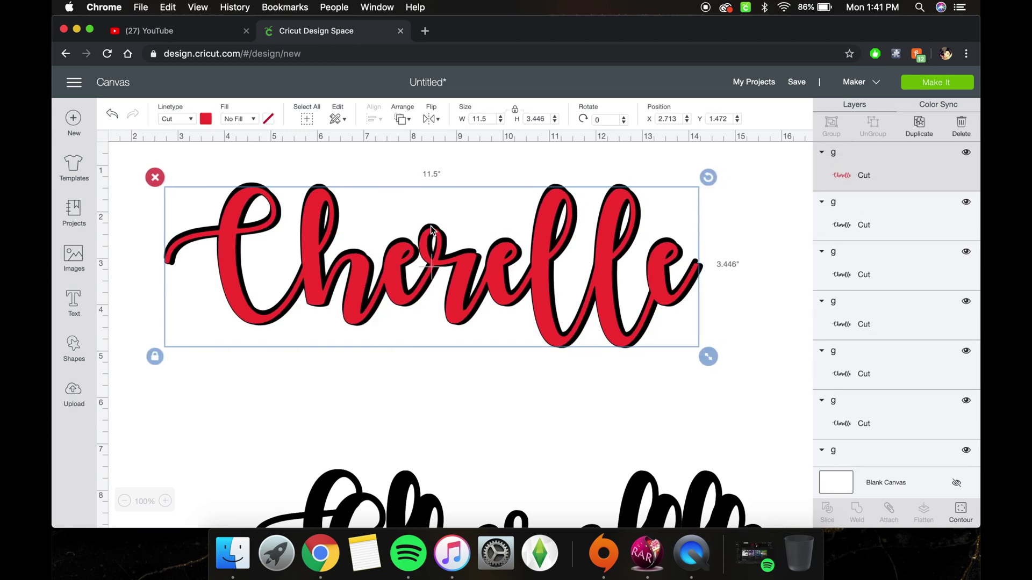
pyautogui.click(909, 221)
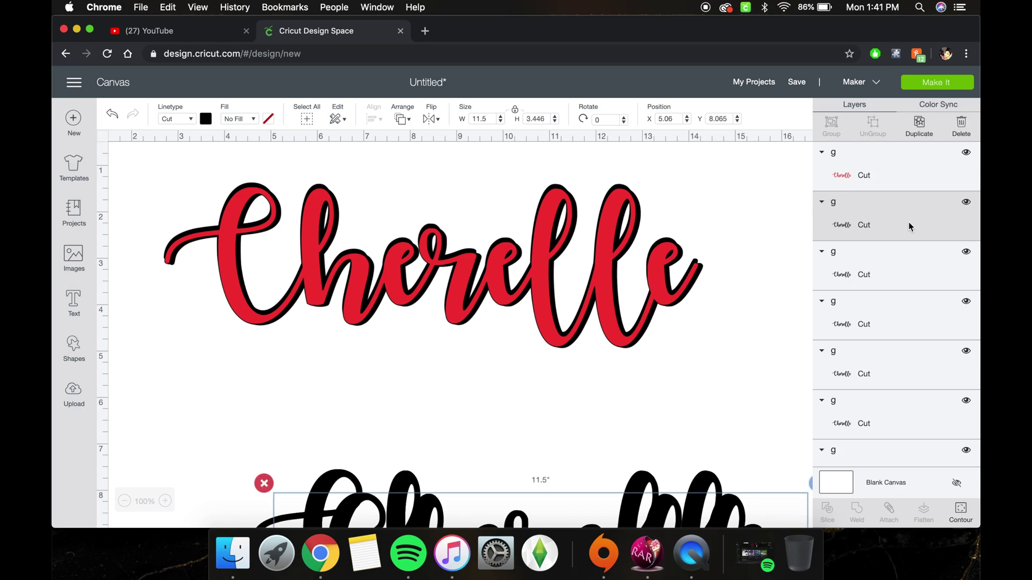
pyautogui.press('super+z')
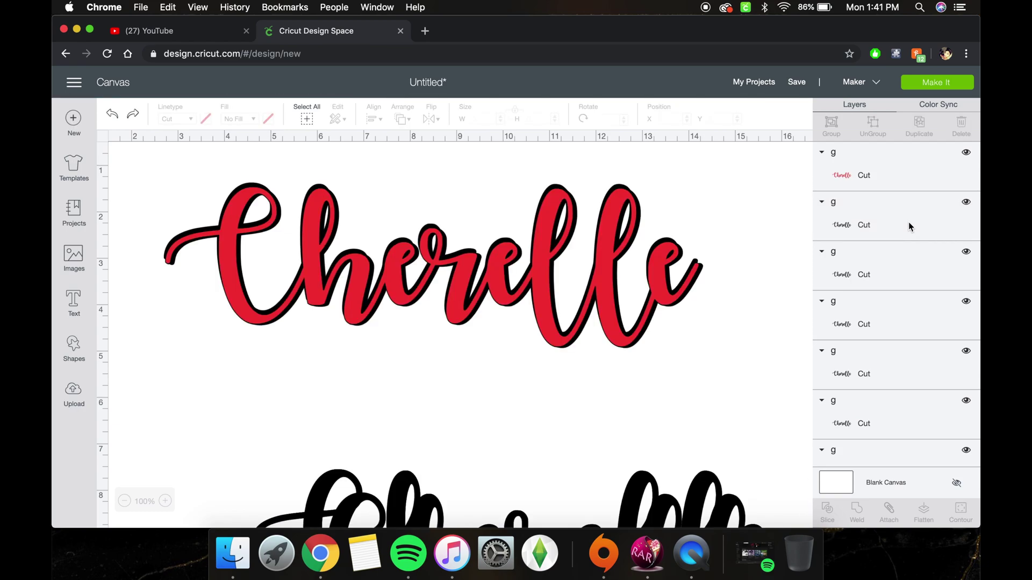
pyautogui.press('super+z')
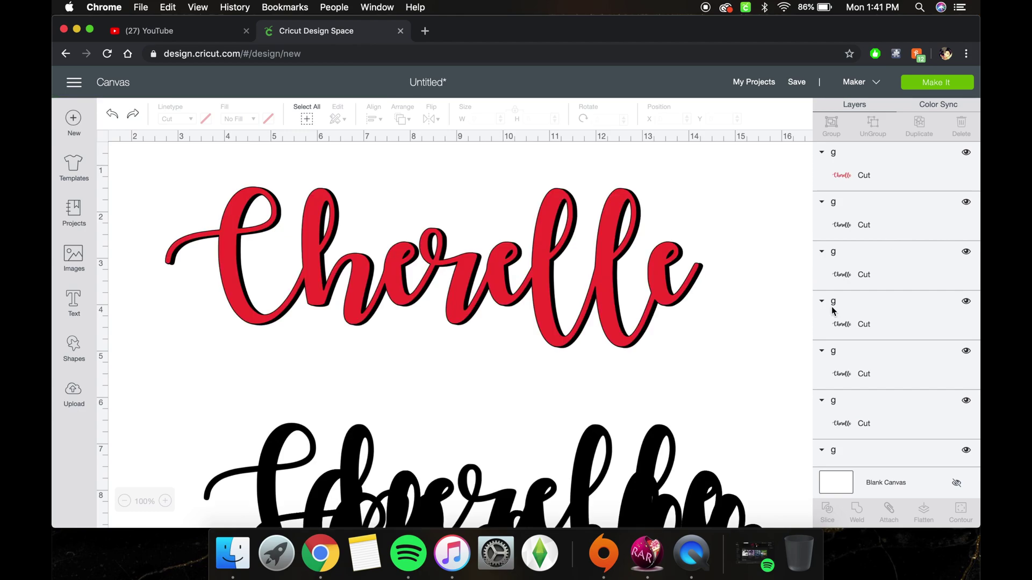
# - Move three more black copies up behind the red text, offset as shadow
pyautogui.click(593, 449)
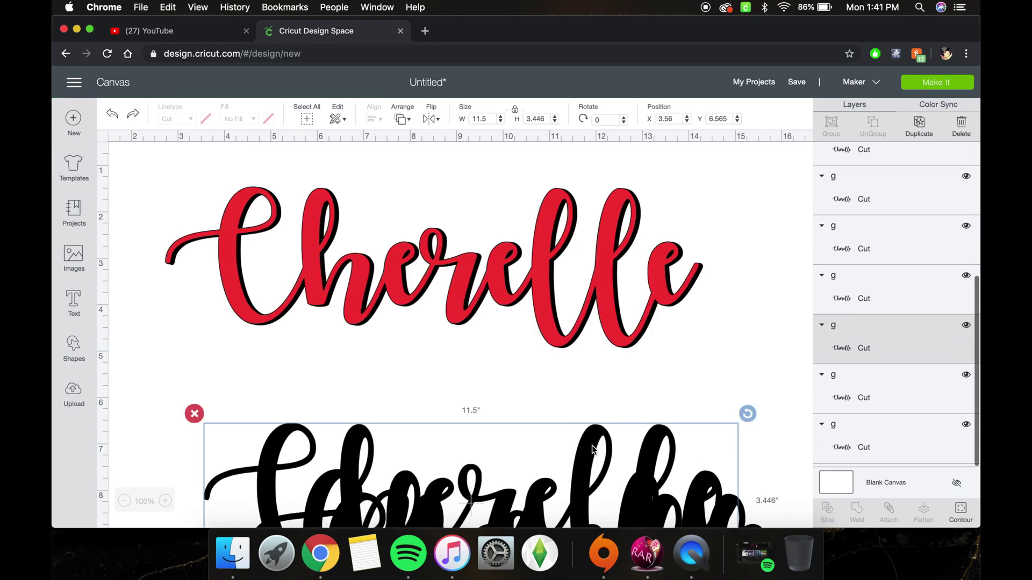
pyautogui.moveTo(685, 440); pyautogui.dragTo(556, 211)
pyautogui.click(643, 483)
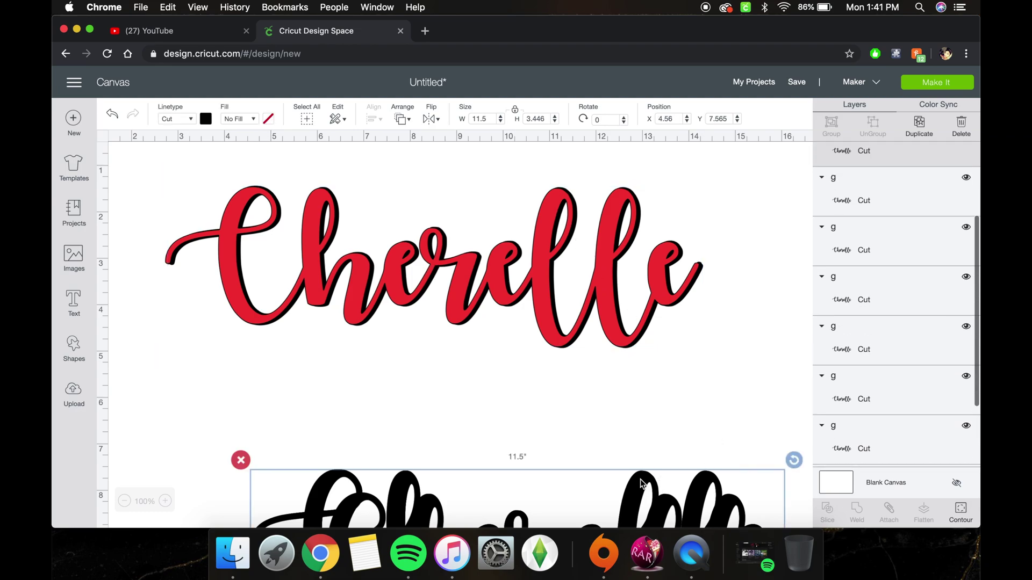
pyautogui.moveTo(643, 484); pyautogui.dragTo(558, 198)
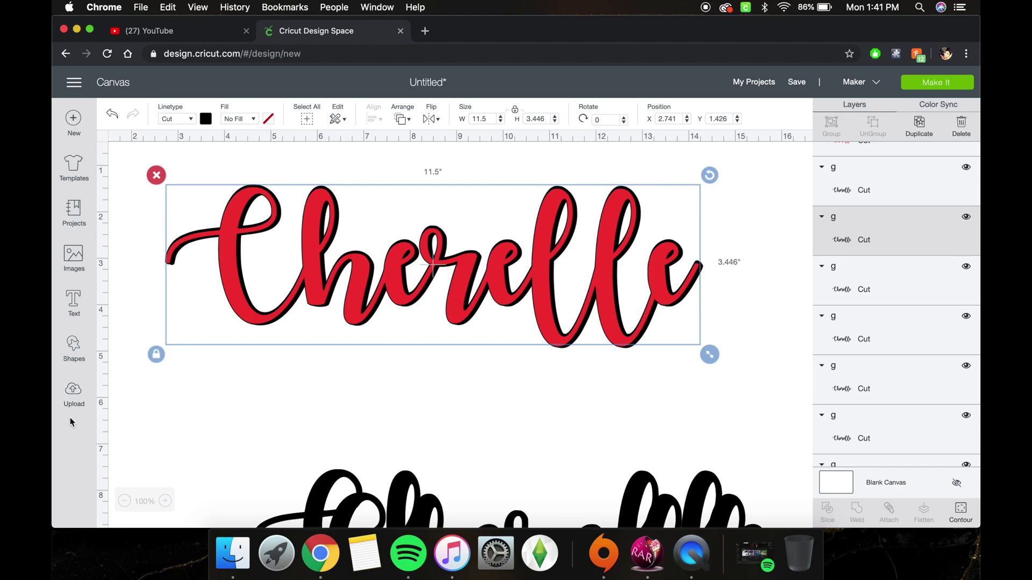
pyautogui.moveTo(401, 489); pyautogui.dragTo(322, 194)
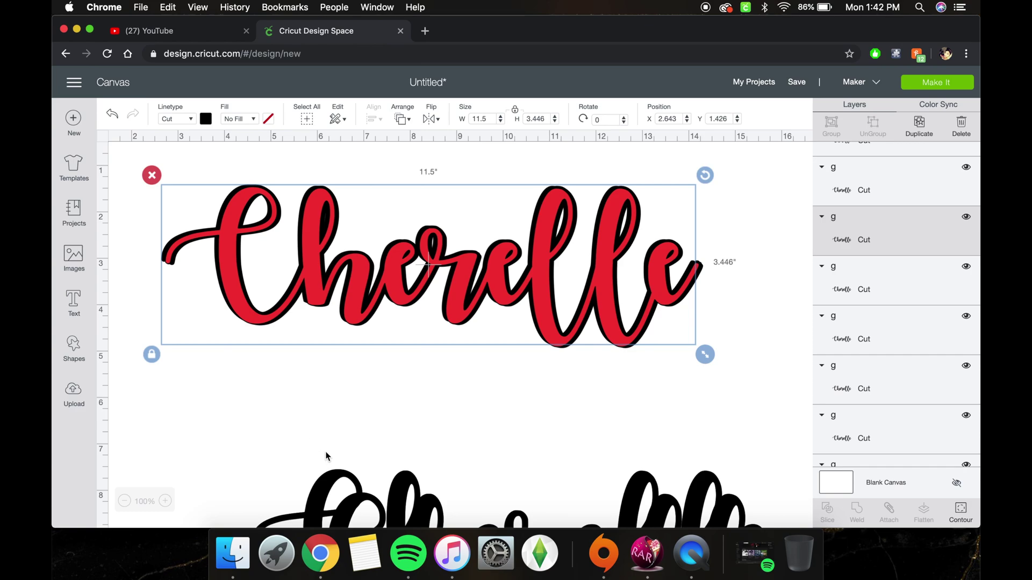
# - Shift the black shadow down-left behind the red text and nudge it slightly right
pyautogui.moveTo(526, 205); pyautogui.dragTo(565, 165)
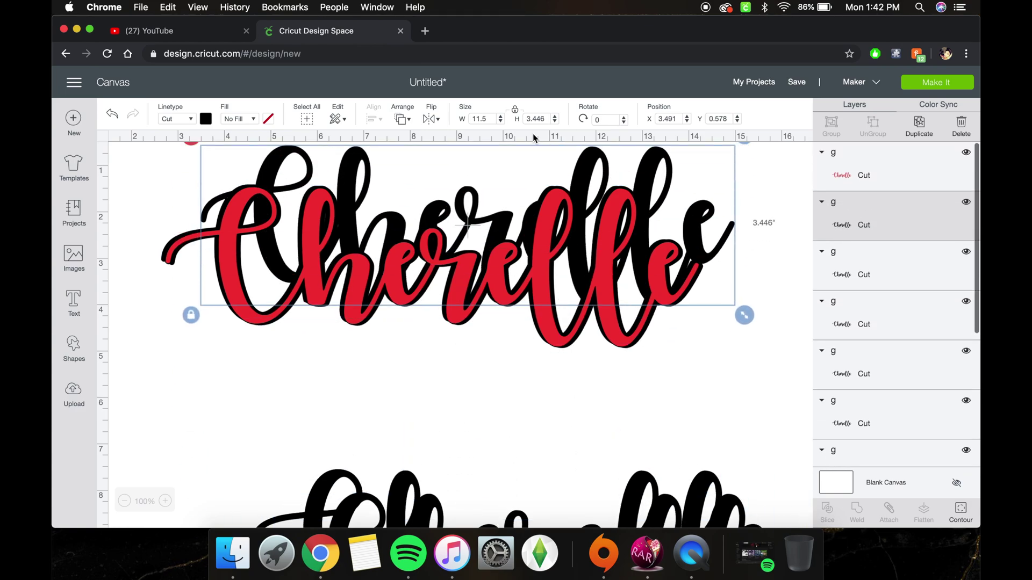
pyautogui.press('super+z')
pyautogui.press('super+z')
pyautogui.press('super+z')
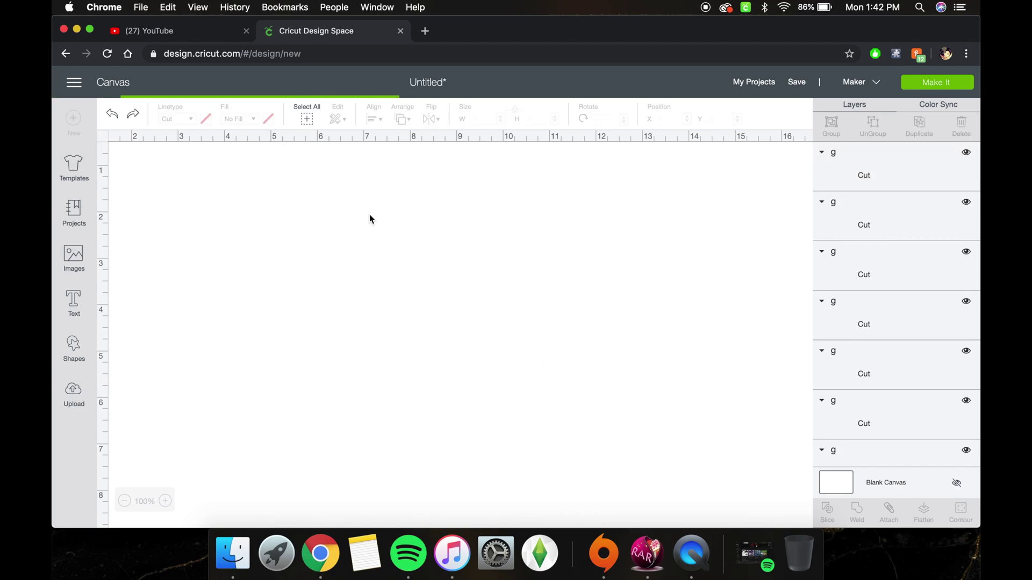
pyautogui.click(294, 162)
pyautogui.moveTo(284, 156); pyautogui.dragTo(248, 205)
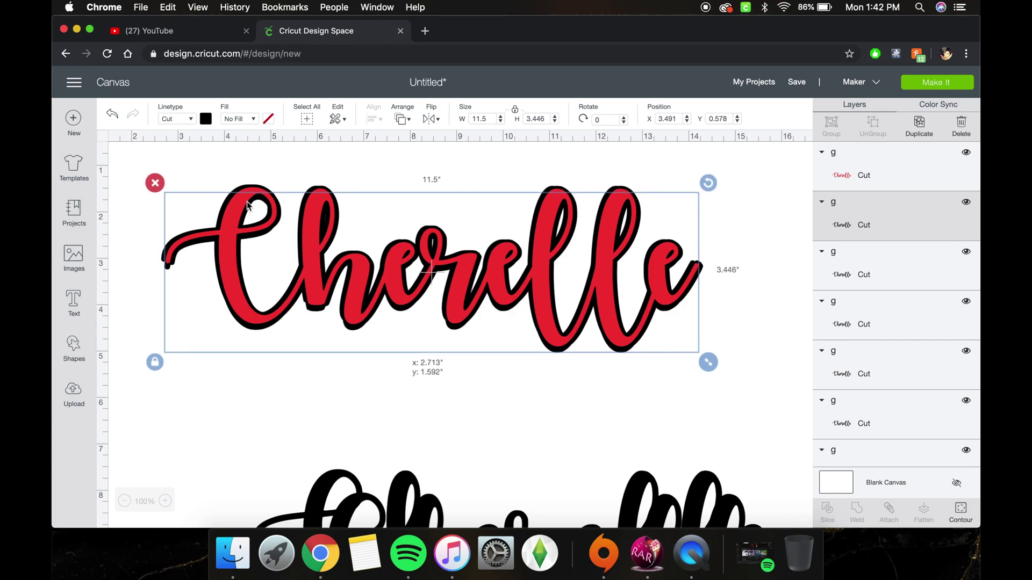
pyautogui.moveTo(248, 205); pyautogui.dragTo(251, 205)
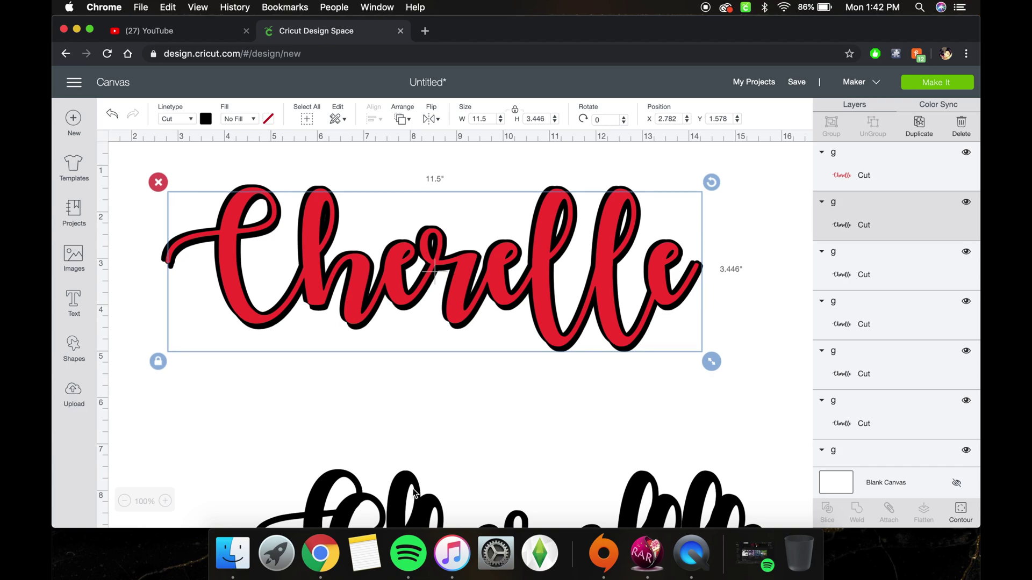
# - Move the lower black Cherelle up toward the red title and deselect
pyautogui.moveTo(414, 494); pyautogui.dragTo(317, 203)
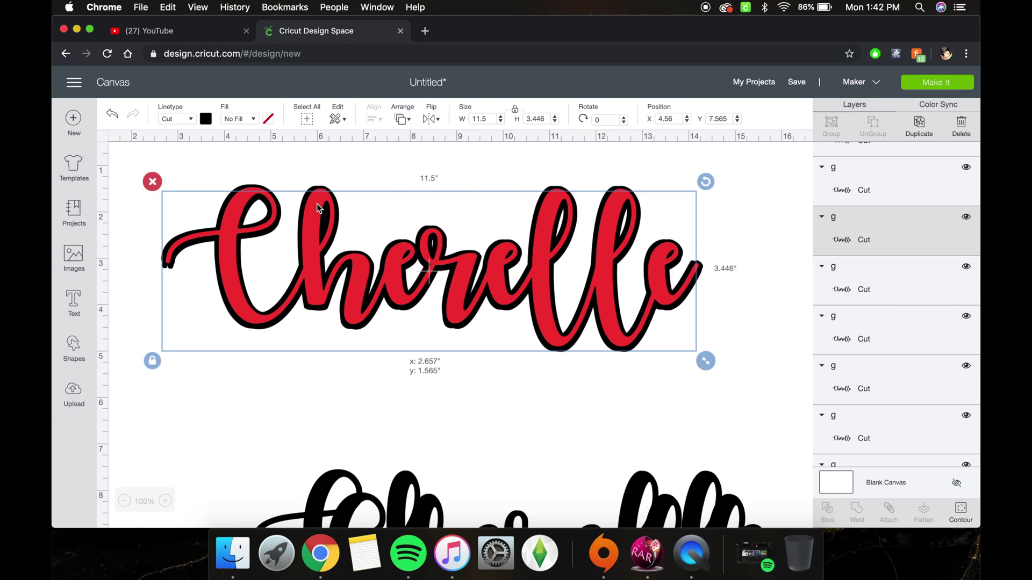
pyautogui.moveTo(317, 203); pyautogui.dragTo(317, 203)
pyautogui.click(547, 447)
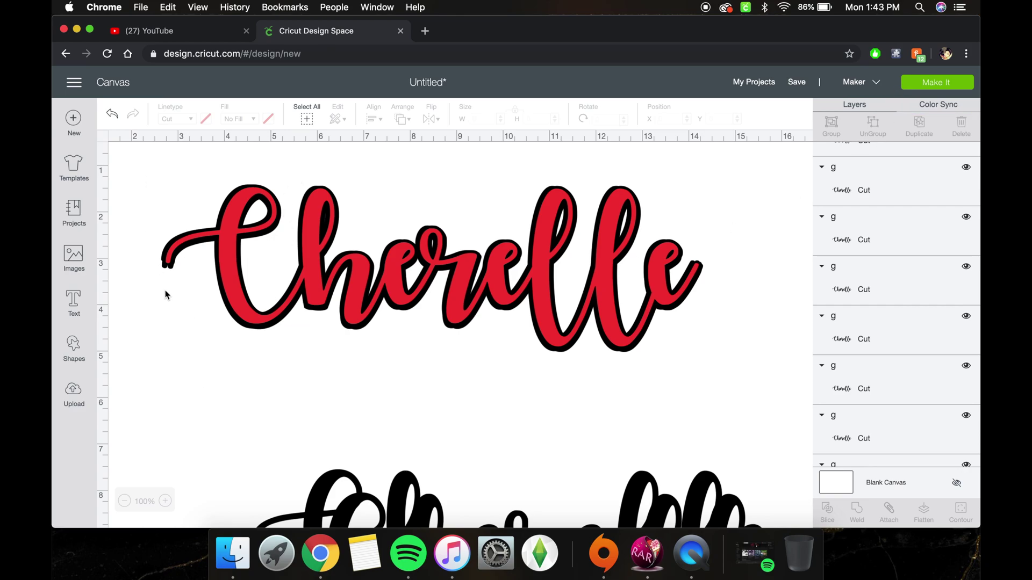
# - Place another black Cherelle copy behind the red text, undoing an accidental move of the red lettering
pyautogui.click(414, 514)
pyautogui.moveTo(414, 513); pyautogui.dragTo(305, 203)
pyautogui.click(465, 385)
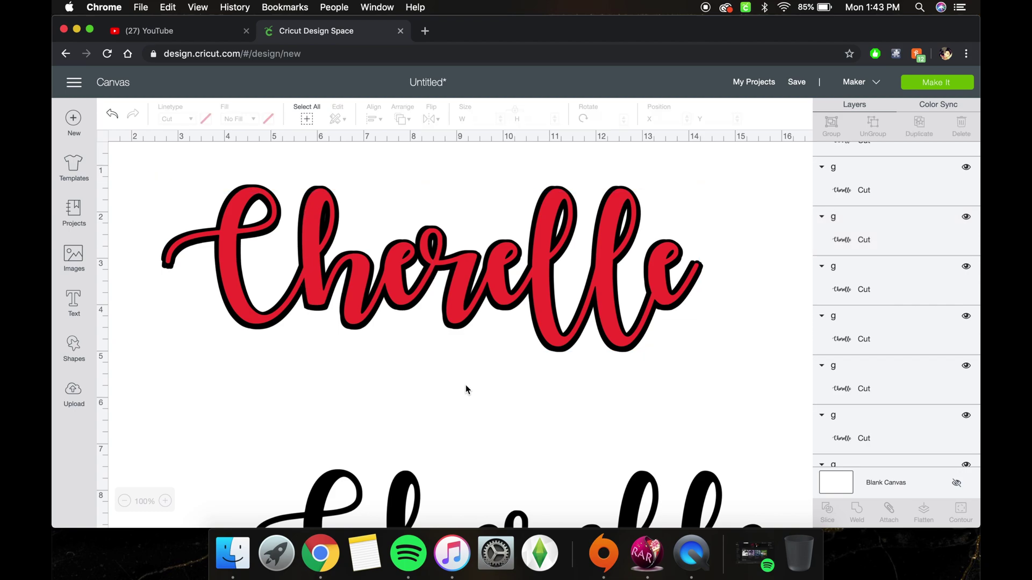
pyautogui.moveTo(398, 499); pyautogui.dragTo(559, 138)
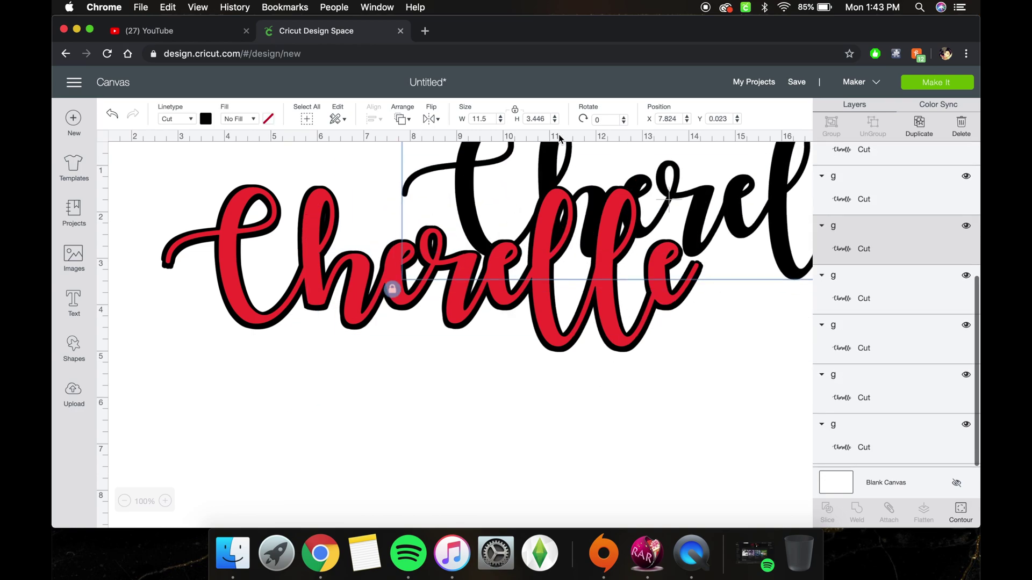
pyautogui.moveTo(466, 202); pyautogui.dragTo(321, 290)
pyautogui.hotkey('ctrl', 'z')
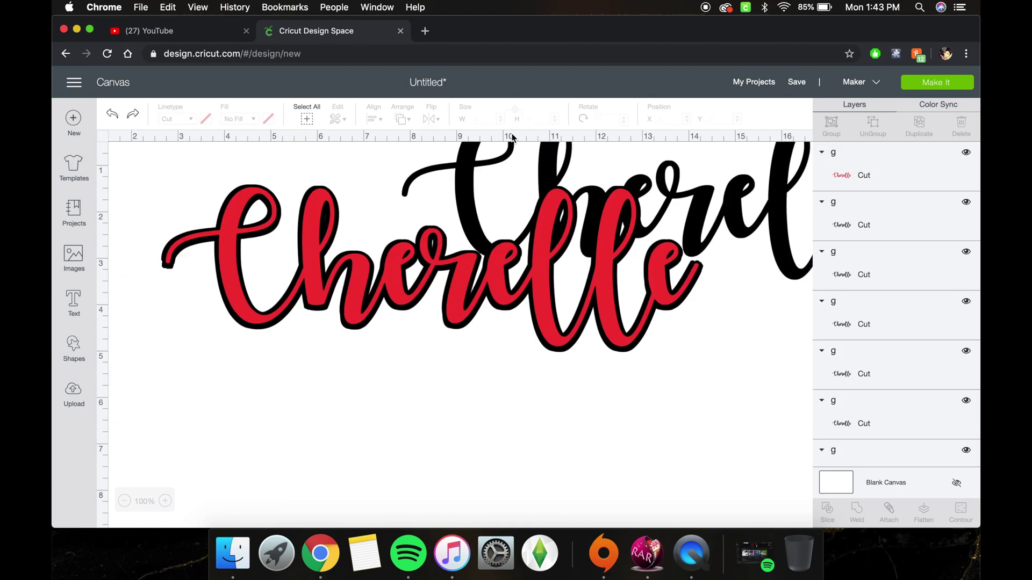
pyautogui.moveTo(463, 159); pyautogui.dragTo(226, 225)
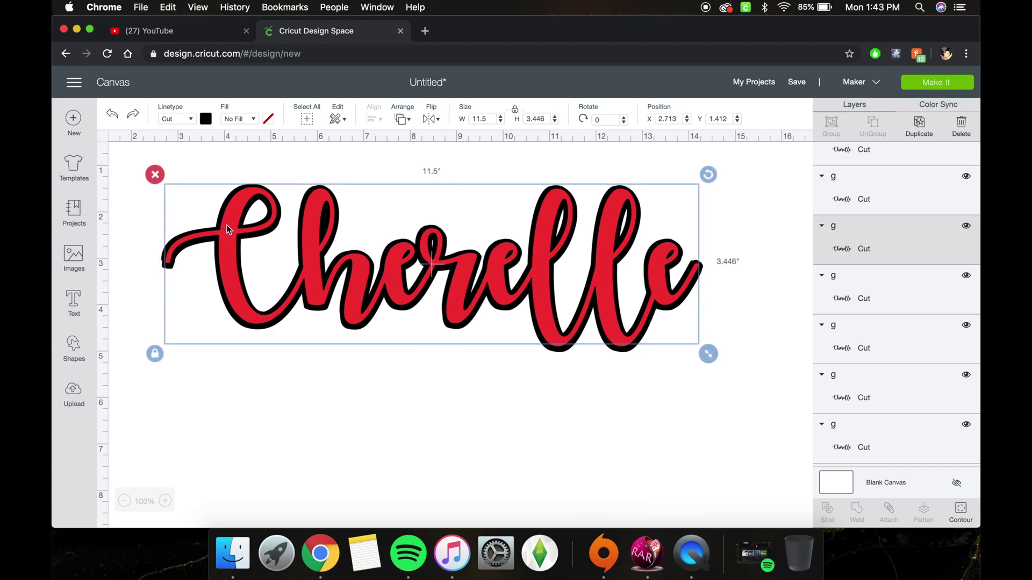
# - Duplicate the top lettering layer, align the copy over the original, and zoom in
pyautogui.click(249, 406)
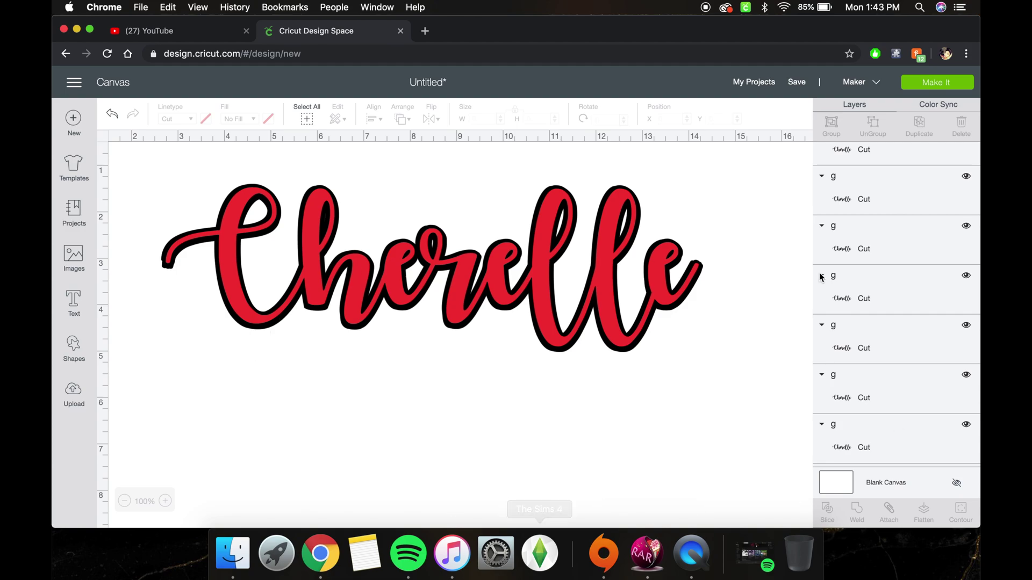
pyautogui.click(855, 173)
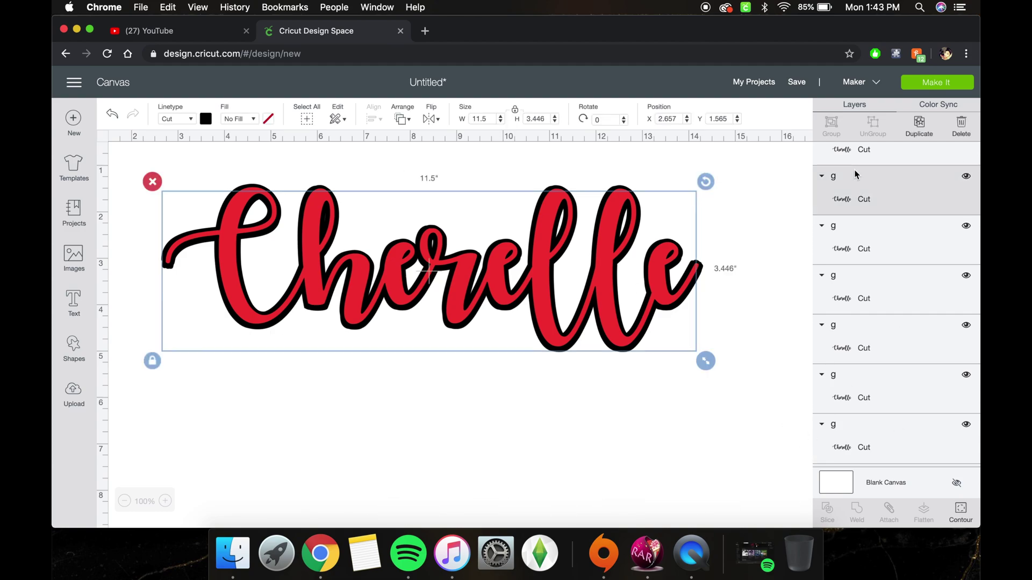
pyautogui.rightClick(856, 222)
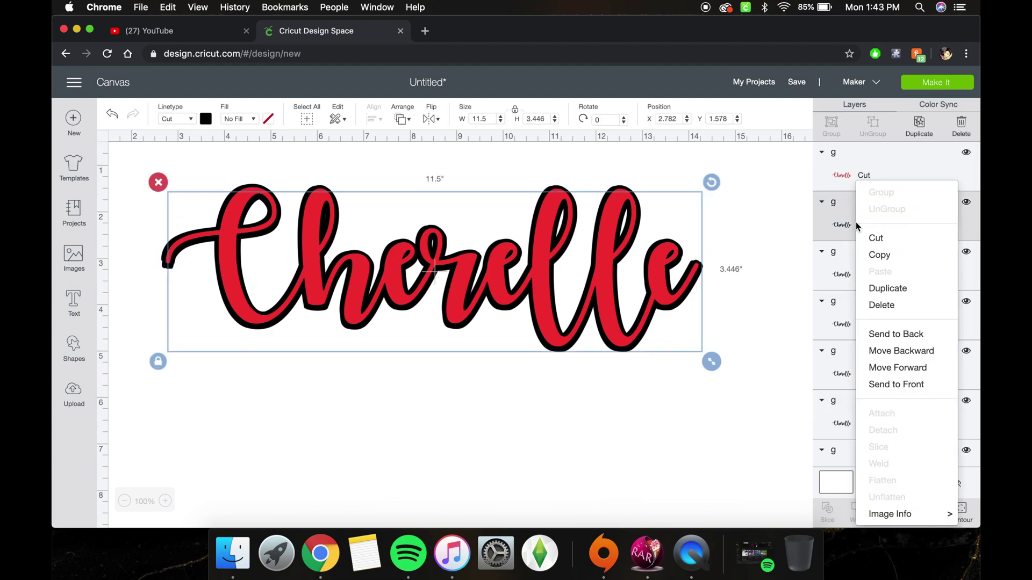
pyautogui.click(890, 287)
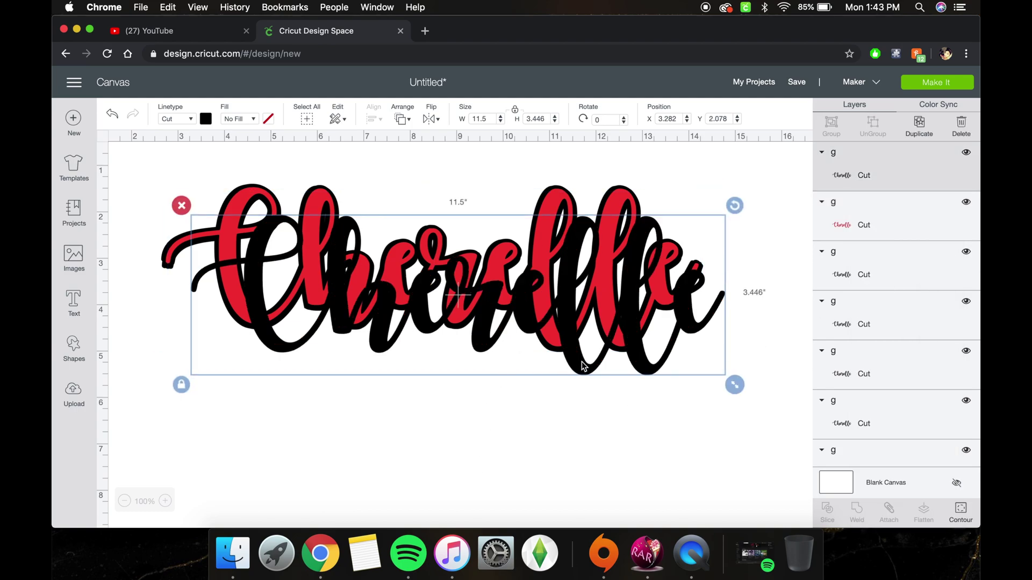
pyautogui.moveTo(583, 367); pyautogui.dragTo(552, 335)
pyautogui.click(682, 425)
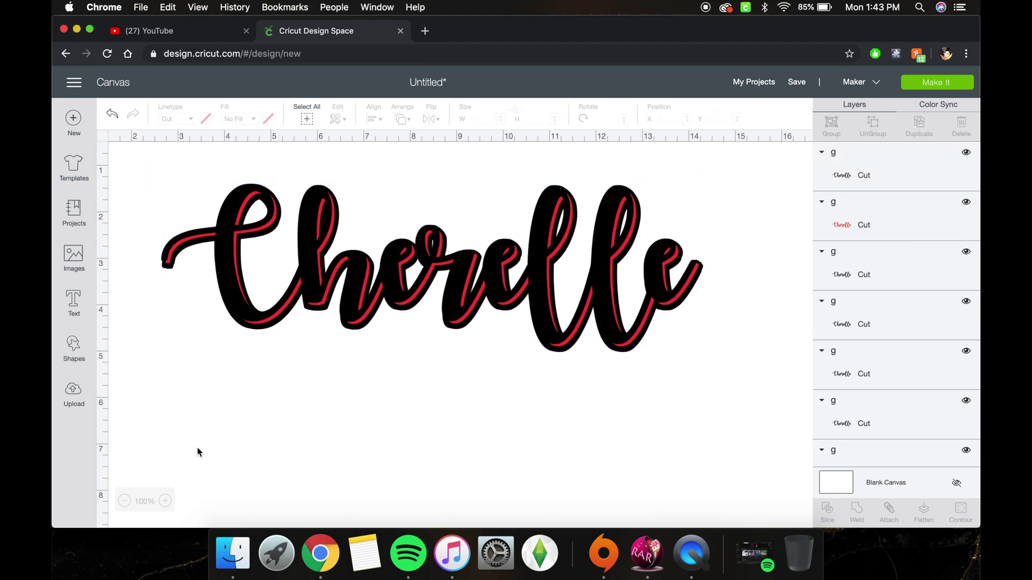
pyautogui.click(165, 500)
pyautogui.click(165, 501)
# - Zoom in on the lettering and hide the red Cherelle layer
pyautogui.click(165, 500)
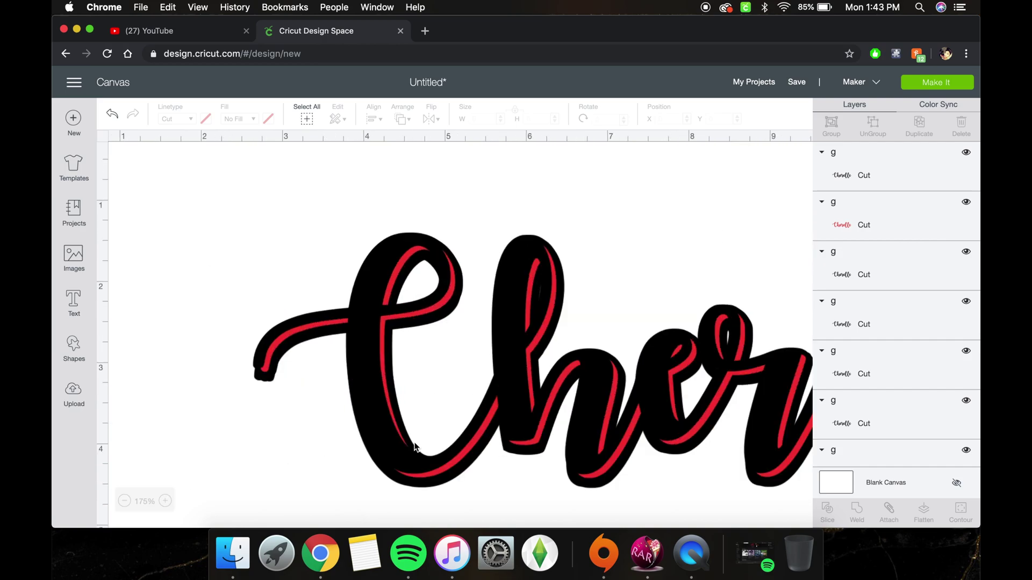
pyautogui.hscroll(10, 414, 448)
pyautogui.scroll(-2, 415, 450)
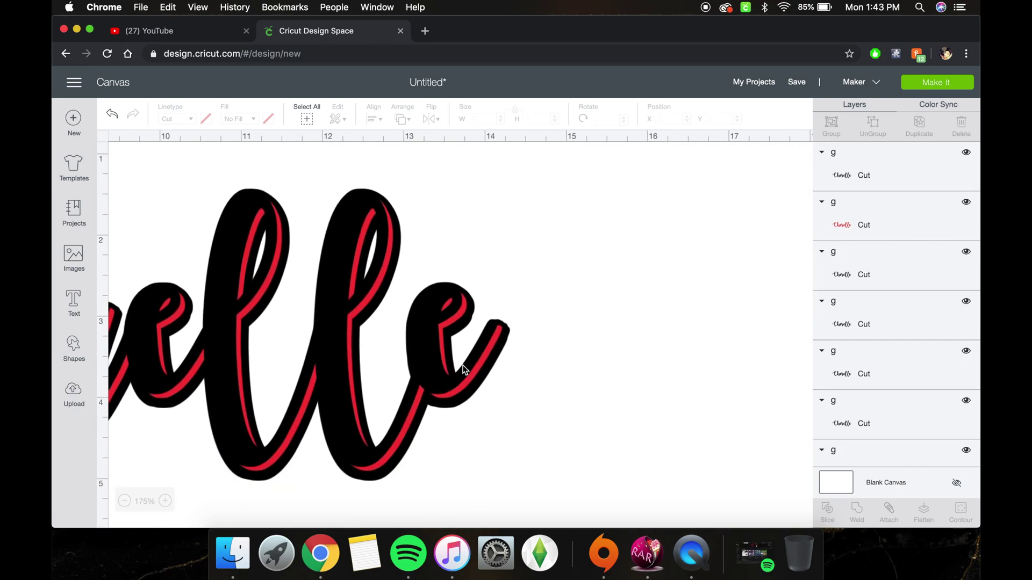
pyautogui.click(966, 202)
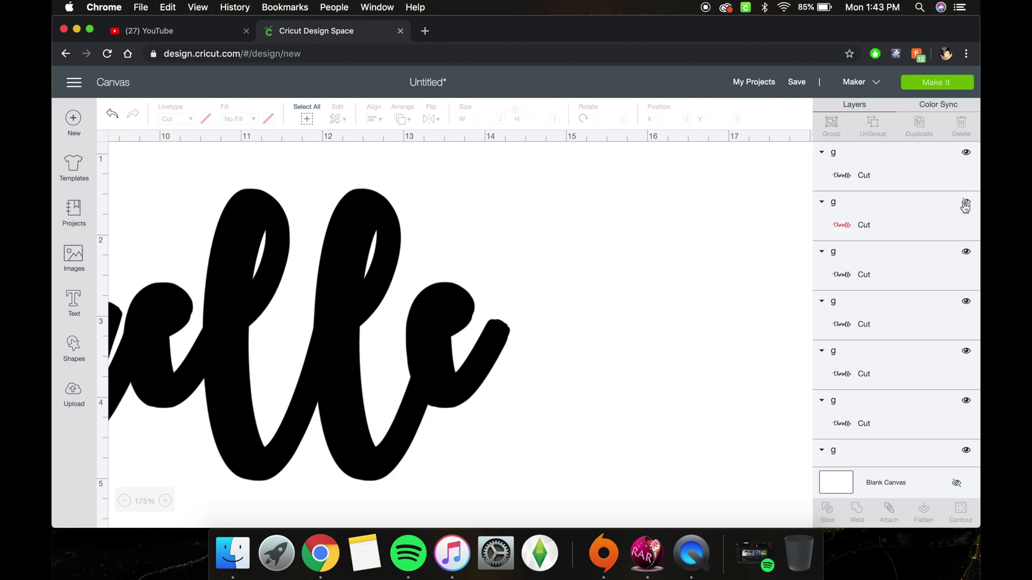
# - Add two more black duplicates aligned over the original and reselect the top layer
pyautogui.rightClick(869, 165)
pyautogui.click(892, 270)
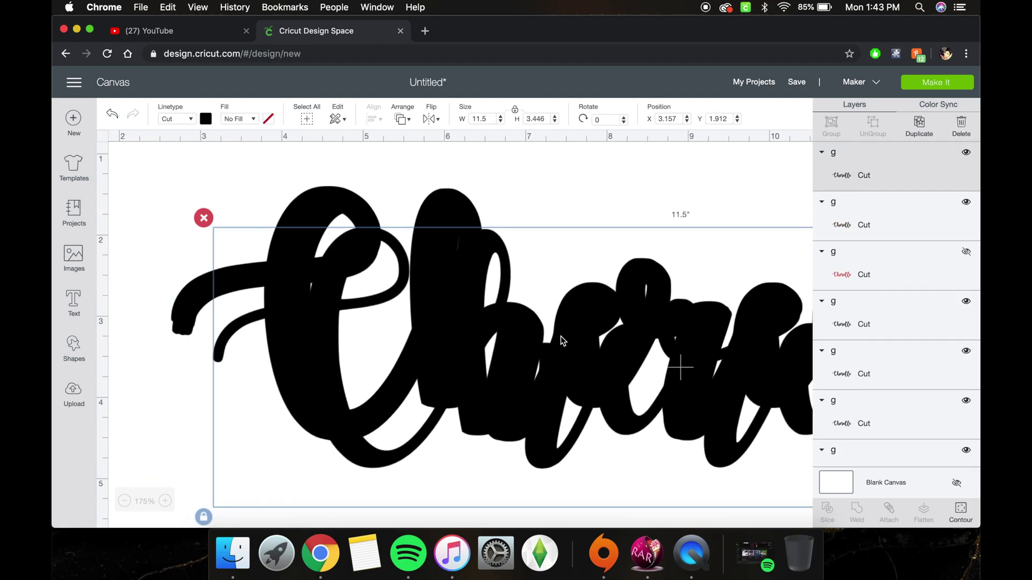
pyautogui.moveTo(541, 448); pyautogui.dragTo(496, 417)
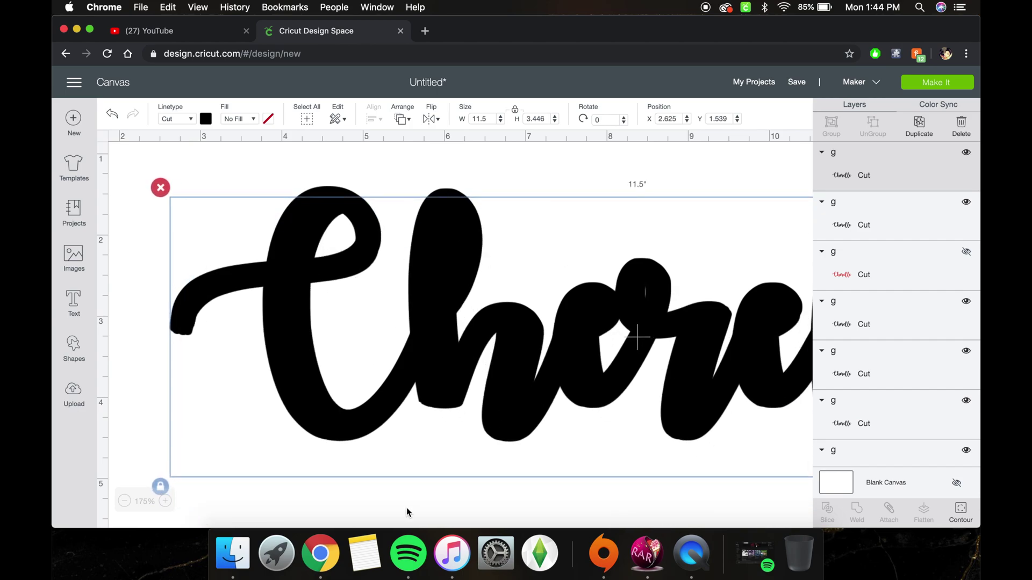
pyautogui.rightClick(870, 181)
pyautogui.click(898, 281)
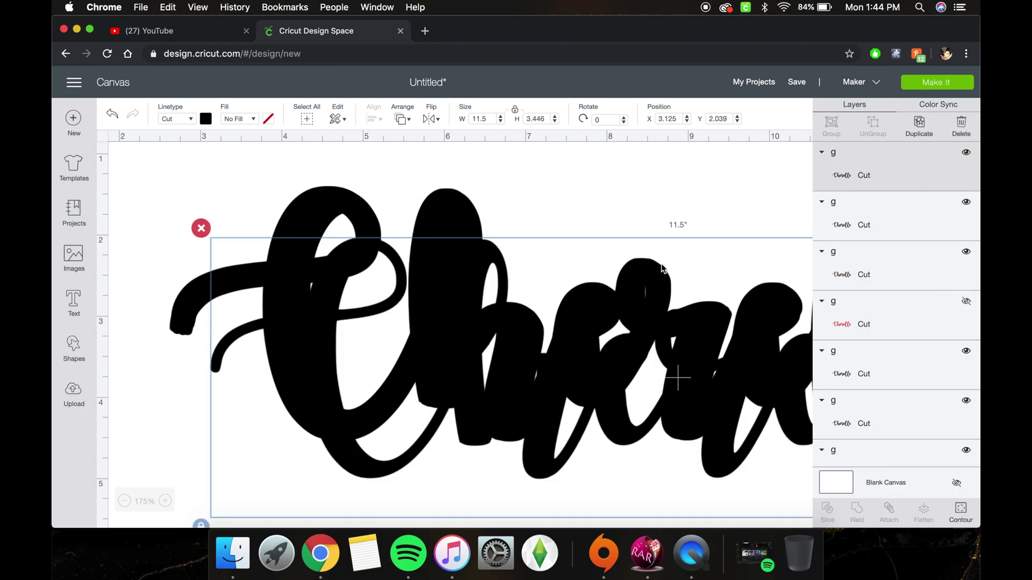
pyautogui.moveTo(684, 421); pyautogui.dragTo(648, 386)
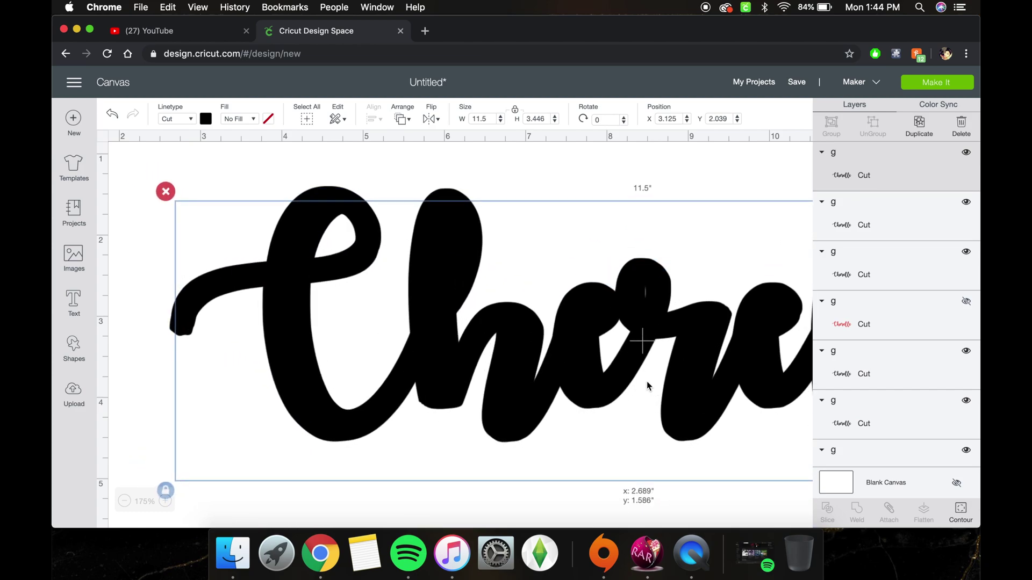
pyautogui.click(157, 289)
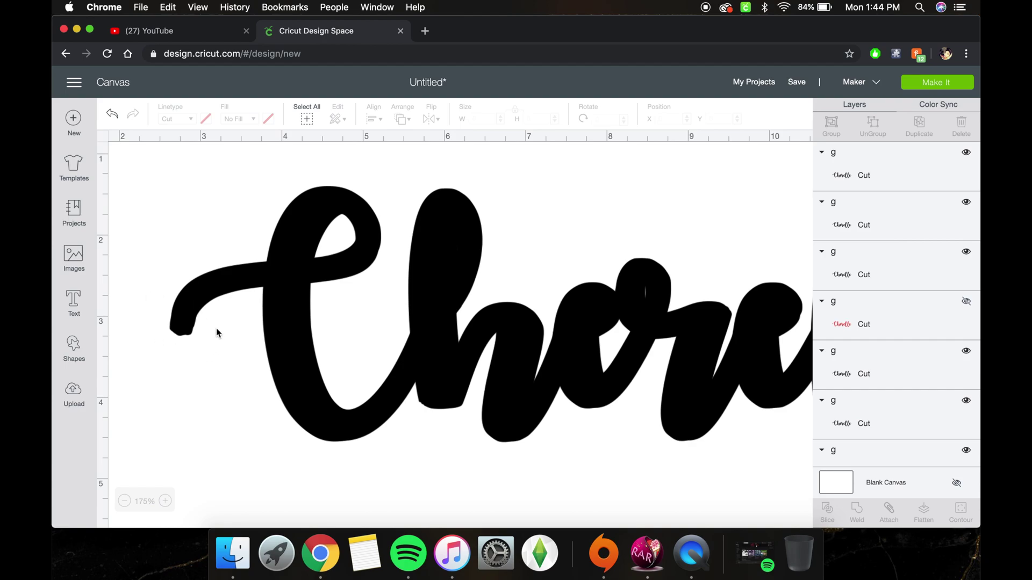
pyautogui.click(930, 157)
# - Add two more black Cherelle duplicates, each aligned over the original
pyautogui.rightClick(930, 153)
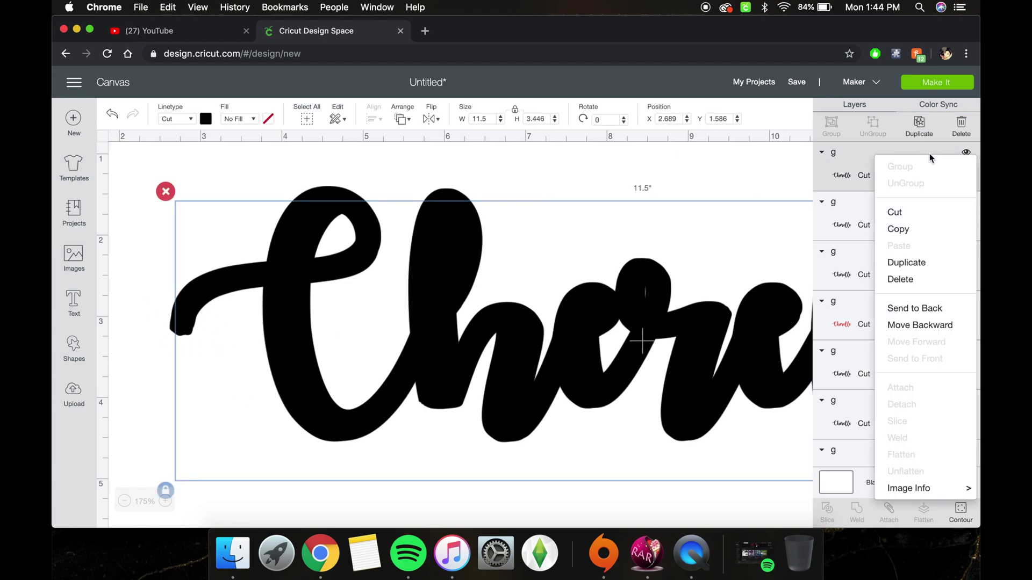
pyautogui.click(934, 263)
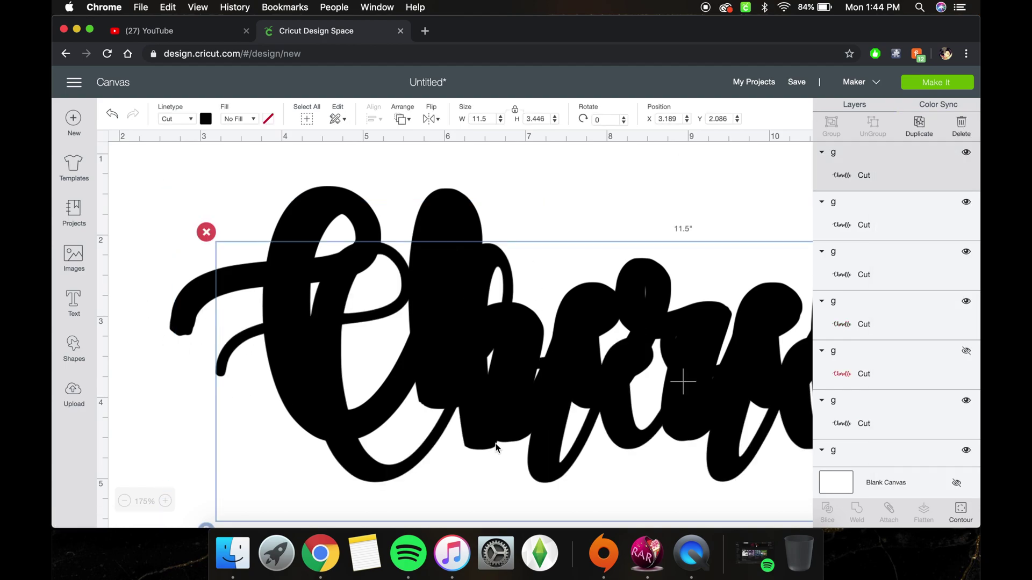
pyautogui.moveTo(486, 445); pyautogui.dragTo(449, 404)
pyautogui.rightClick(914, 179)
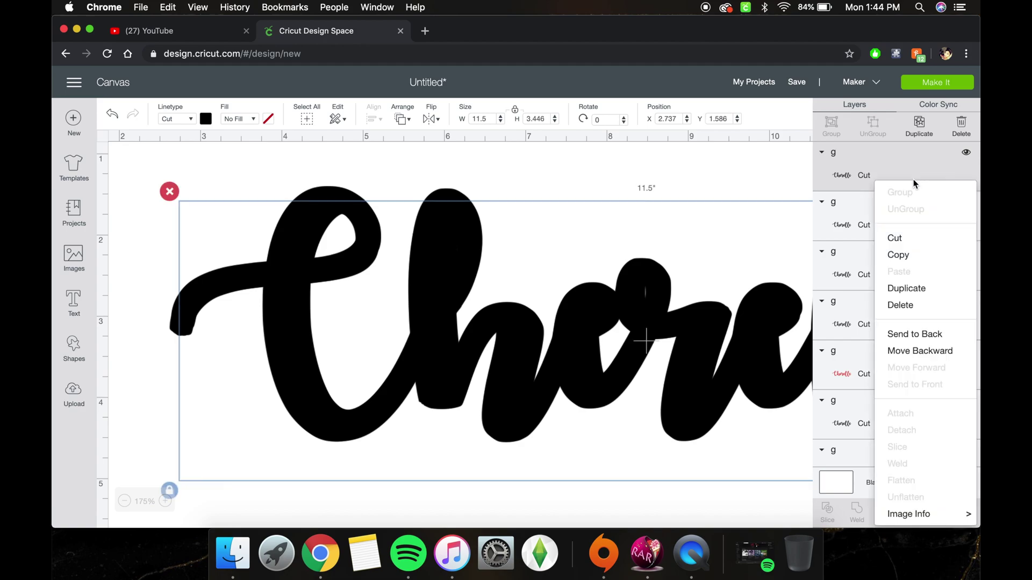
pyautogui.click(934, 284)
pyautogui.moveTo(551, 450); pyautogui.dragTo(513, 404)
pyautogui.click(294, 168)
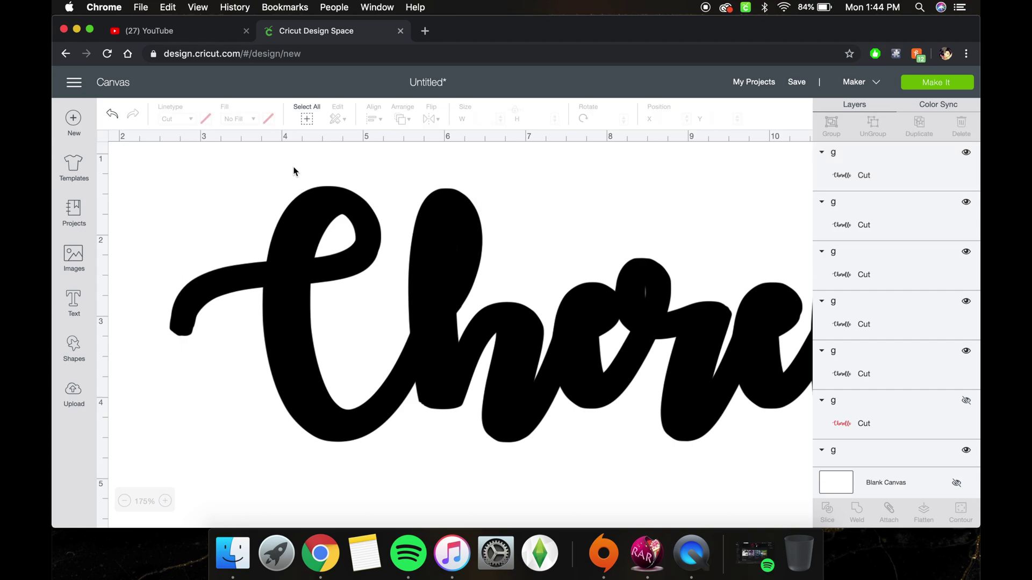
# - Nudge the overlapping copies into exact alignment, top copy at X 2.697, Y 1.586
pyautogui.click(180, 333)
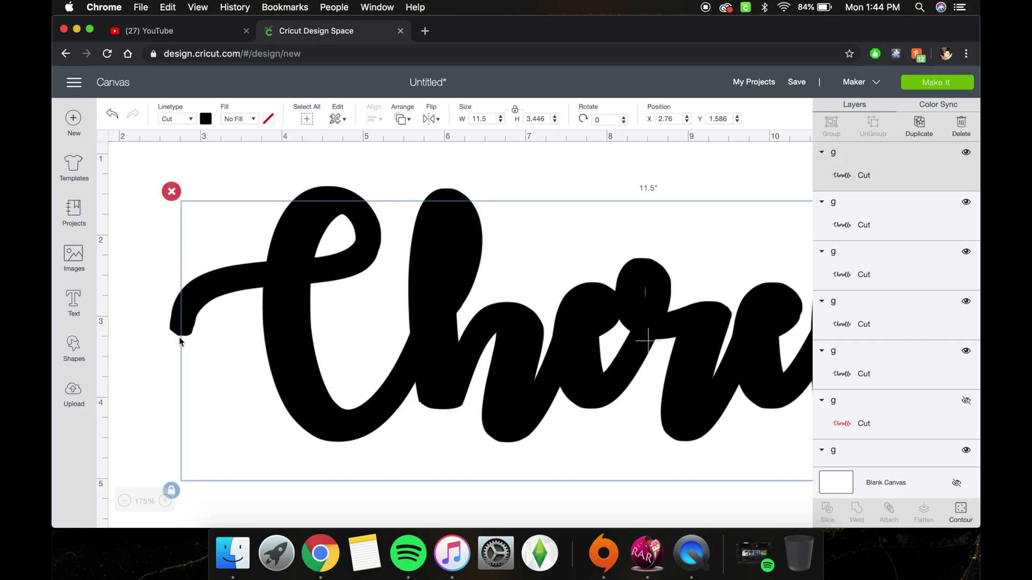
pyautogui.moveTo(179, 331); pyautogui.dragTo(181, 329)
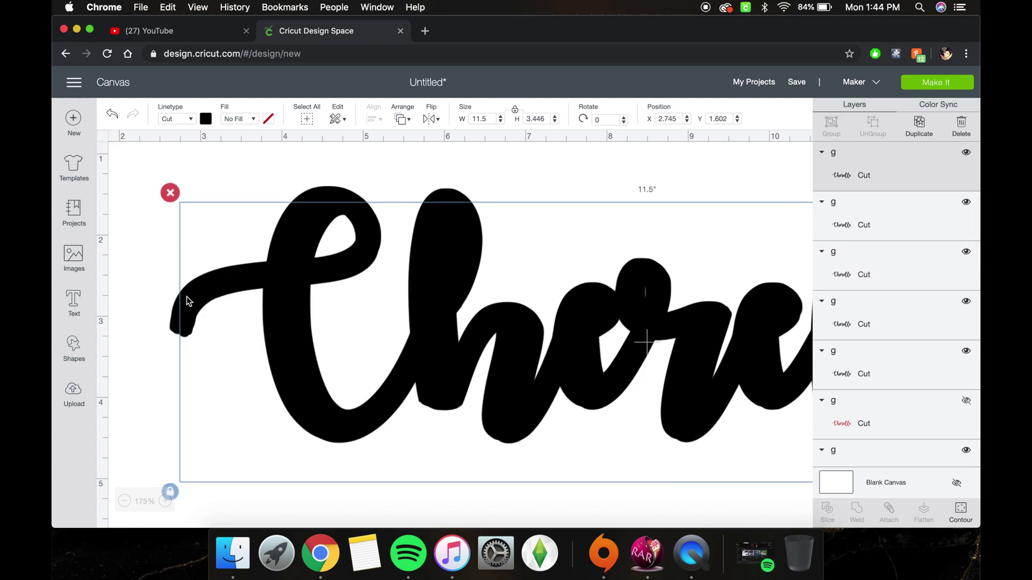
pyautogui.moveTo(197, 305); pyautogui.dragTo(196, 304)
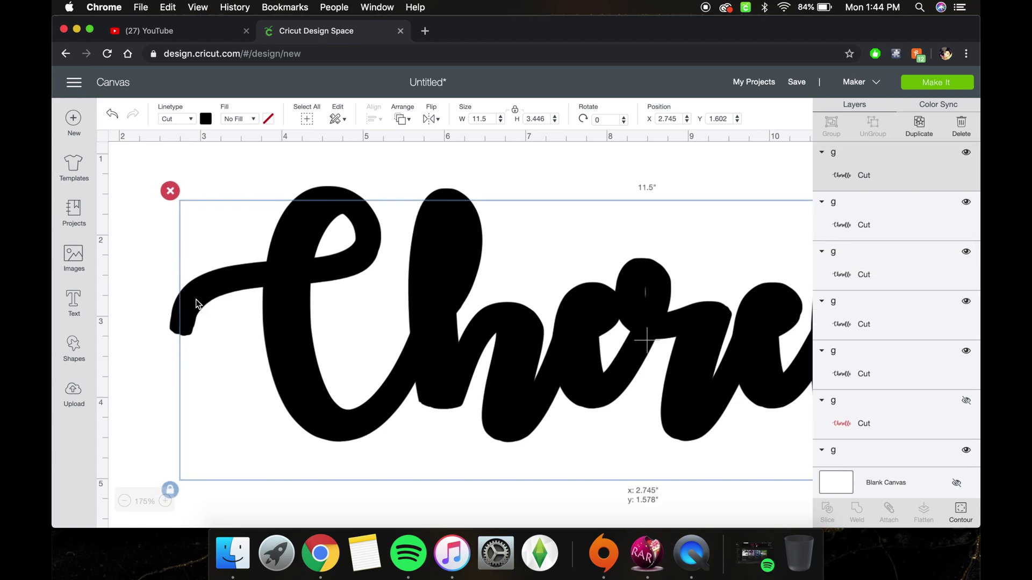
pyautogui.click(180, 316)
pyautogui.moveTo(181, 313); pyautogui.dragTo(177, 313)
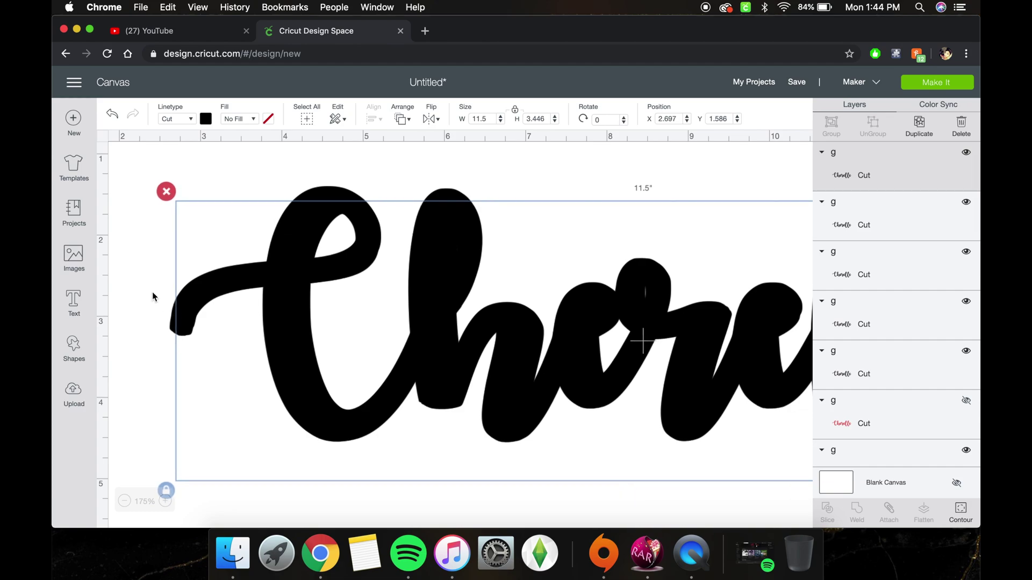
pyautogui.click(114, 255)
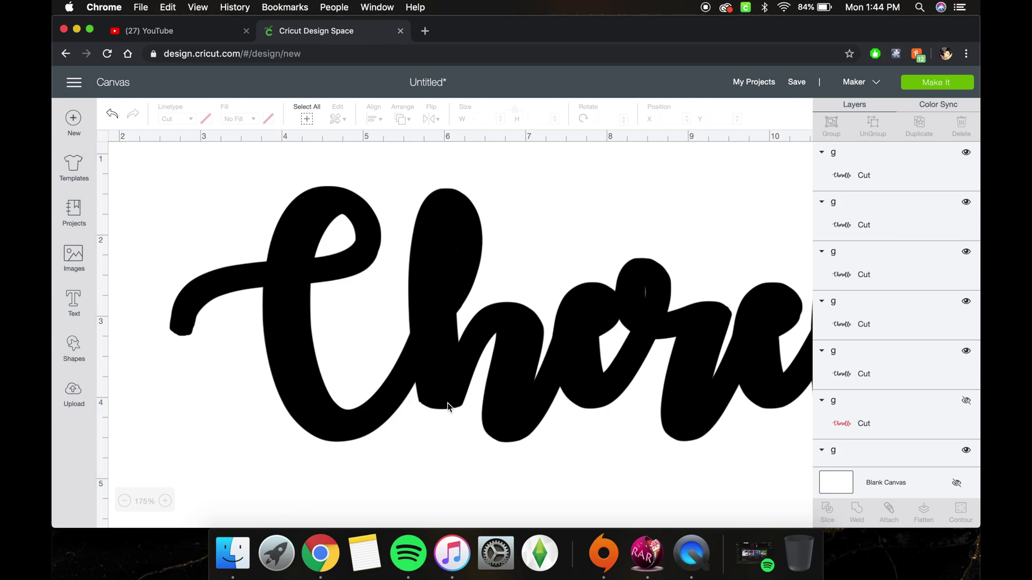
# - Duplicate the top black Cherelle layer and drag the copy back onto the original letters
pyautogui.hscroll(2, 596, 428)
pyautogui.hscroll(8, 595, 424)
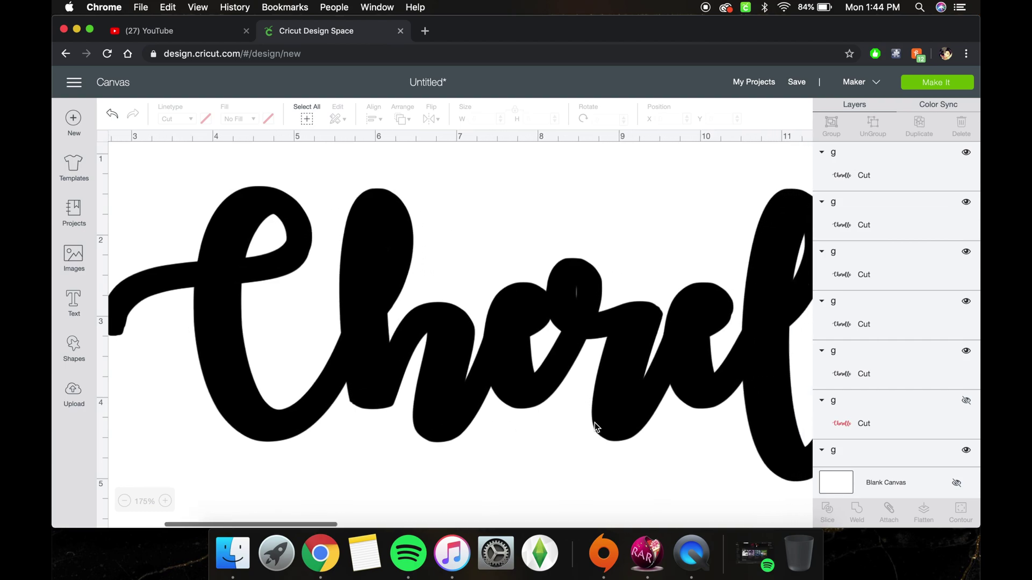
pyautogui.hscroll(10, 595, 425)
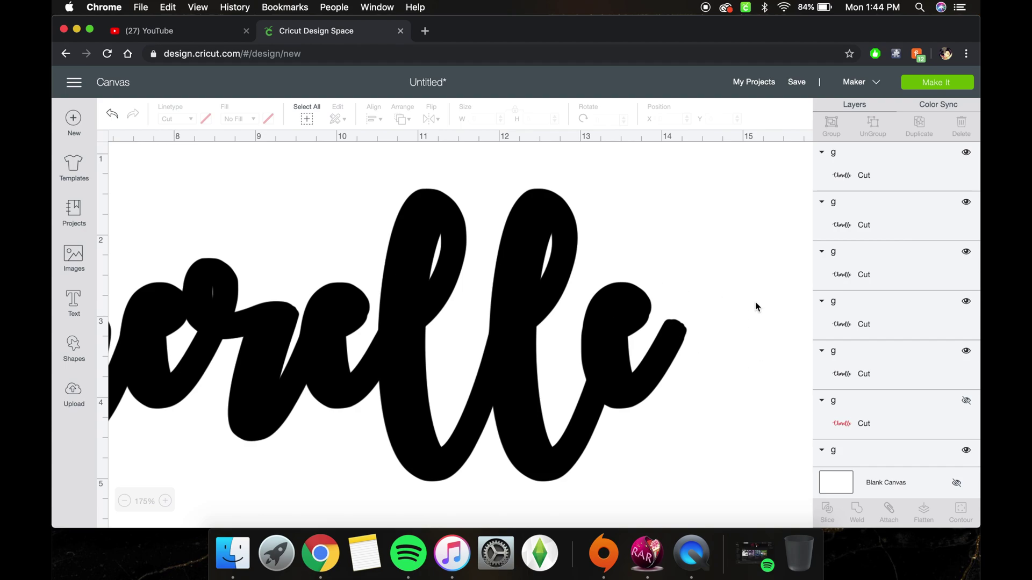
pyautogui.click(856, 178)
pyautogui.rightClick(855, 178)
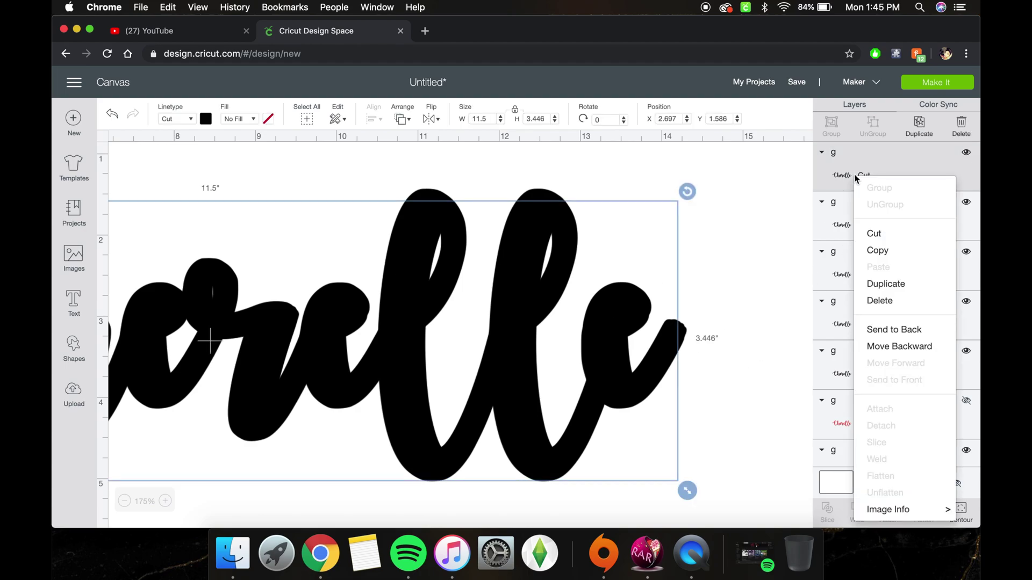
pyautogui.click(885, 281)
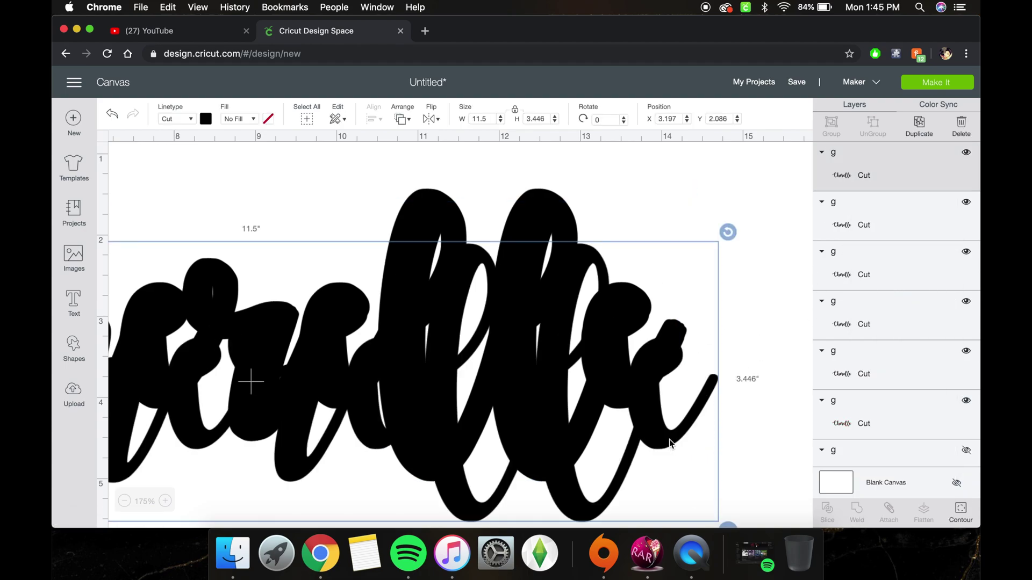
pyautogui.moveTo(674, 446); pyautogui.dragTo(641, 396)
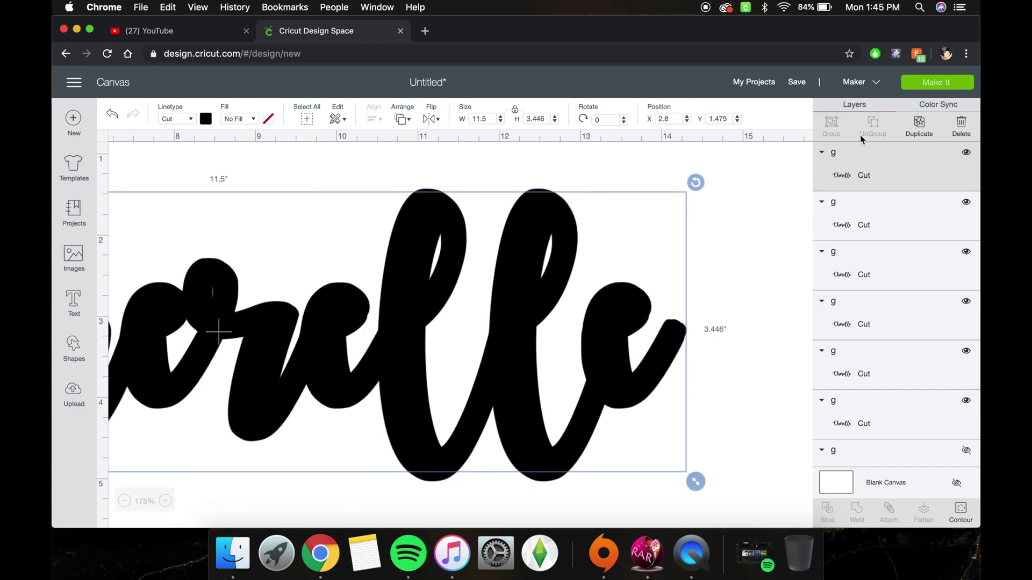
# - Add a second black Cherelle duplicate stacked exactly over the original, then deselect
pyautogui.hscroll(-10, 859, 151)
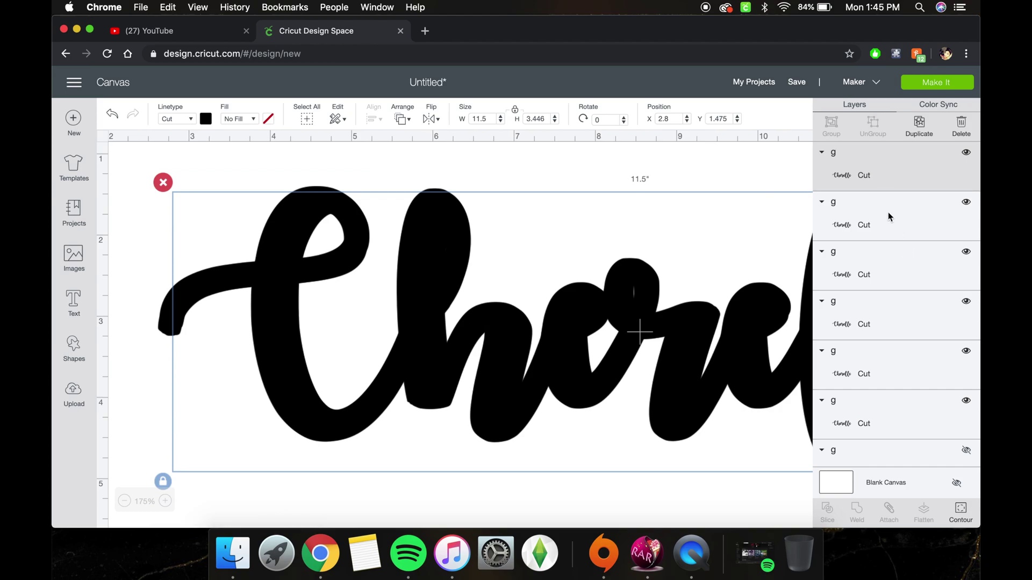
pyautogui.rightClick(859, 162)
pyautogui.click(865, 267)
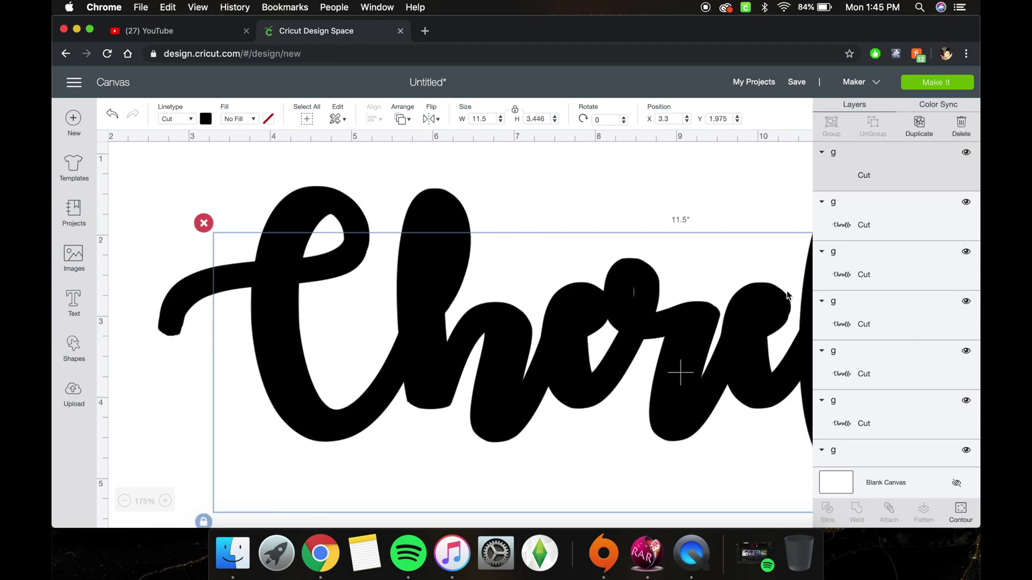
pyautogui.hscroll(10, 788, 295)
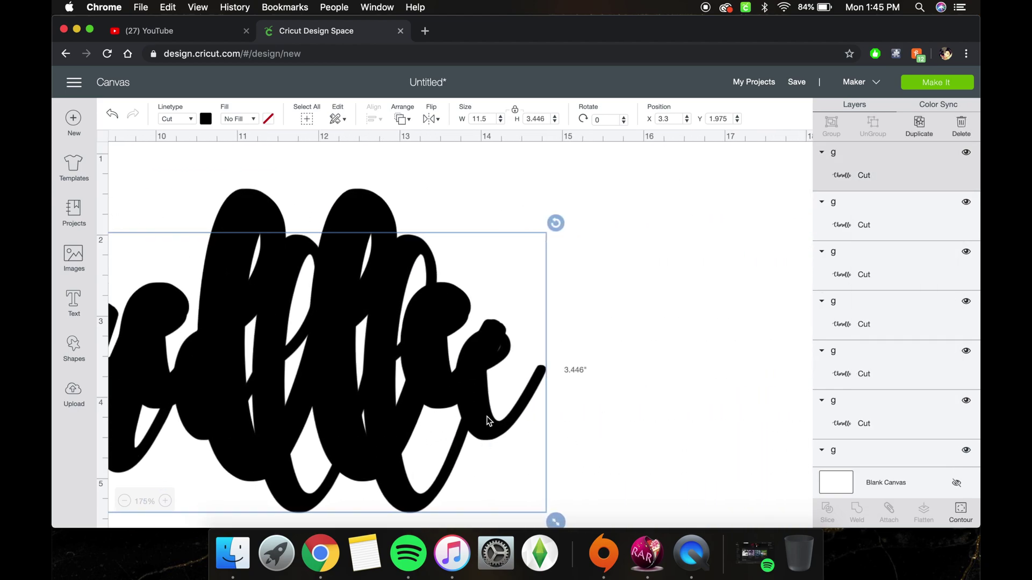
pyautogui.moveTo(489, 421); pyautogui.dragTo(444, 373)
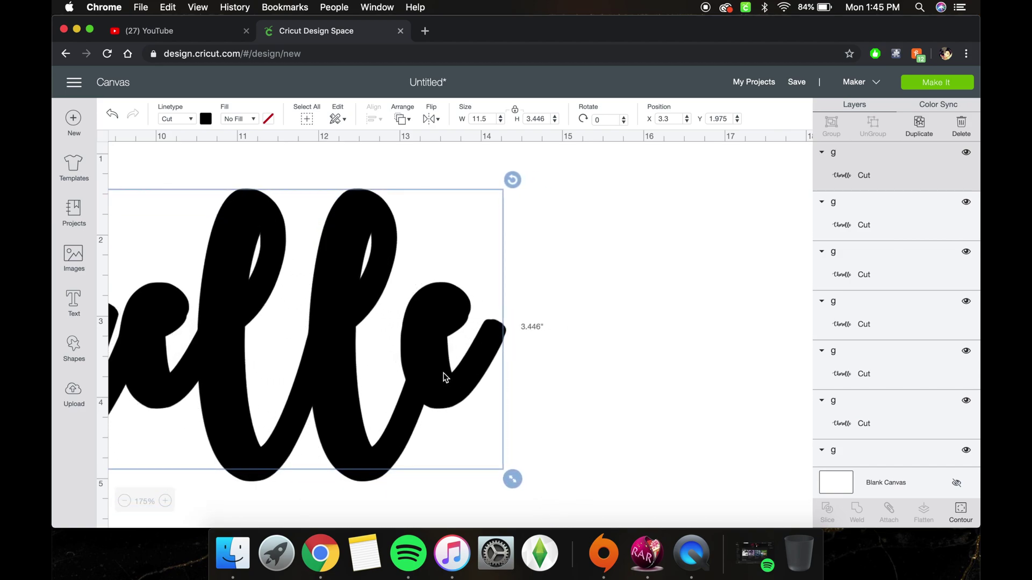
pyautogui.click(615, 350)
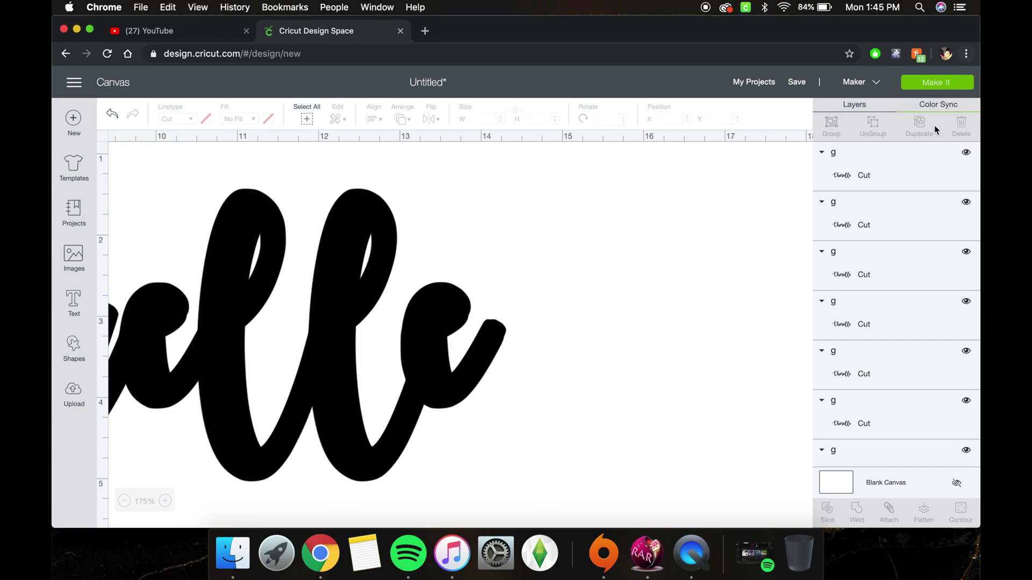
# - Add a third black Cherelle duplicate stacked onto the original letters, then deselect
pyautogui.click(915, 165)
pyautogui.rightClick(915, 166)
pyautogui.click(917, 273)
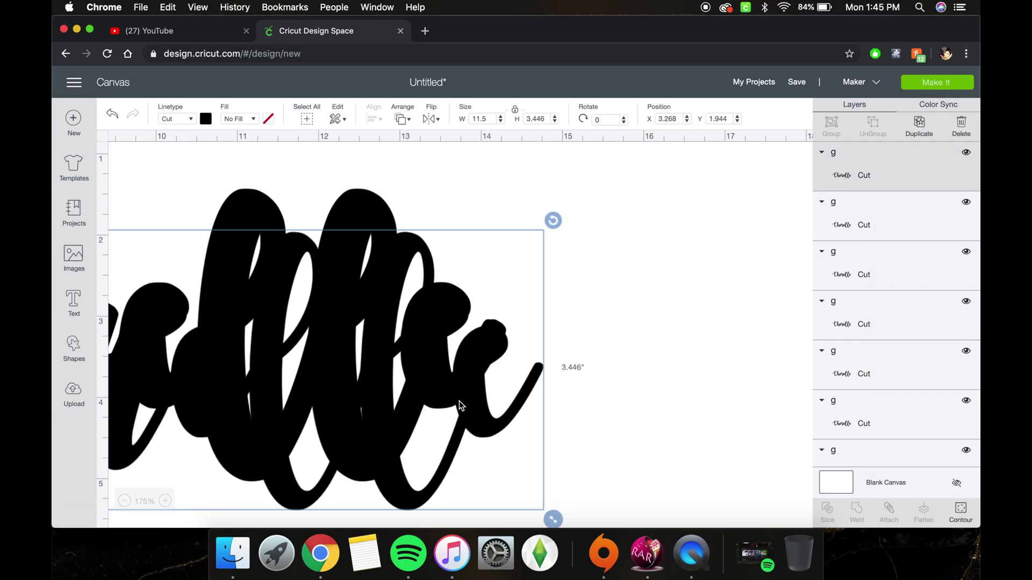
pyautogui.moveTo(485, 444); pyautogui.dragTo(437, 386)
pyautogui.click(555, 387)
pyautogui.hscroll(-10, 555, 387)
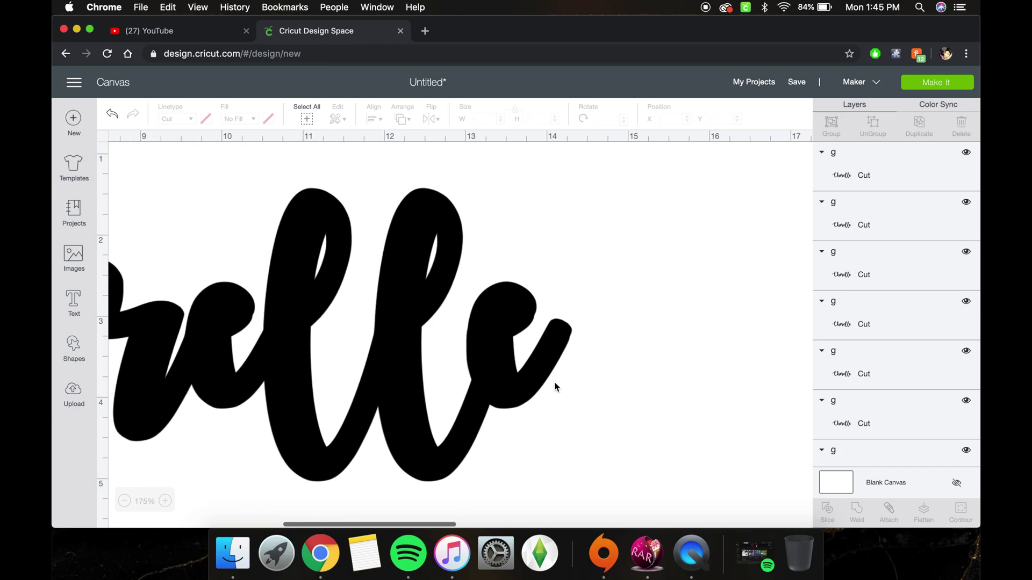
pyautogui.hscroll(-5, 556, 386)
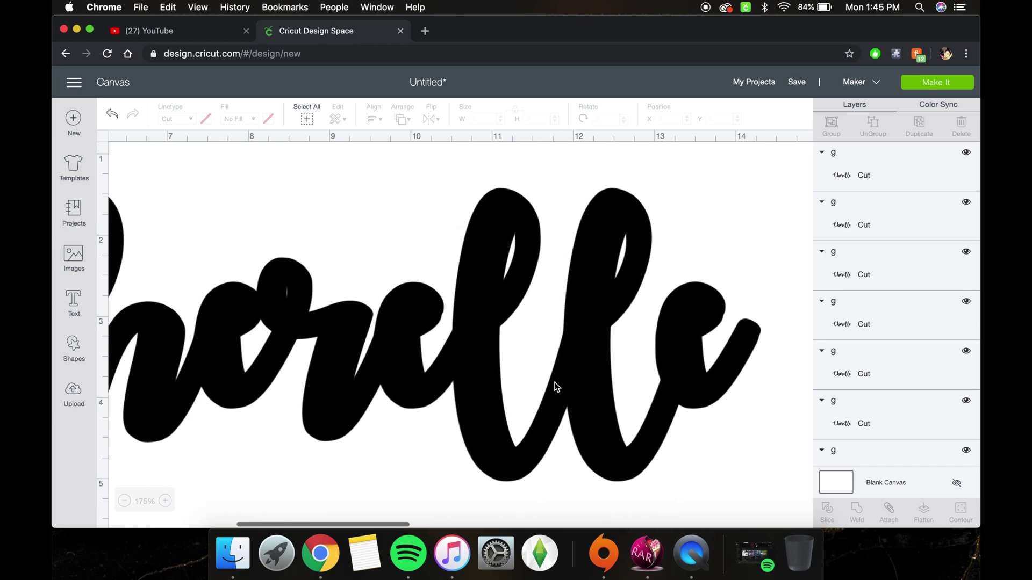
pyautogui.hscroll(-1, 556, 387)
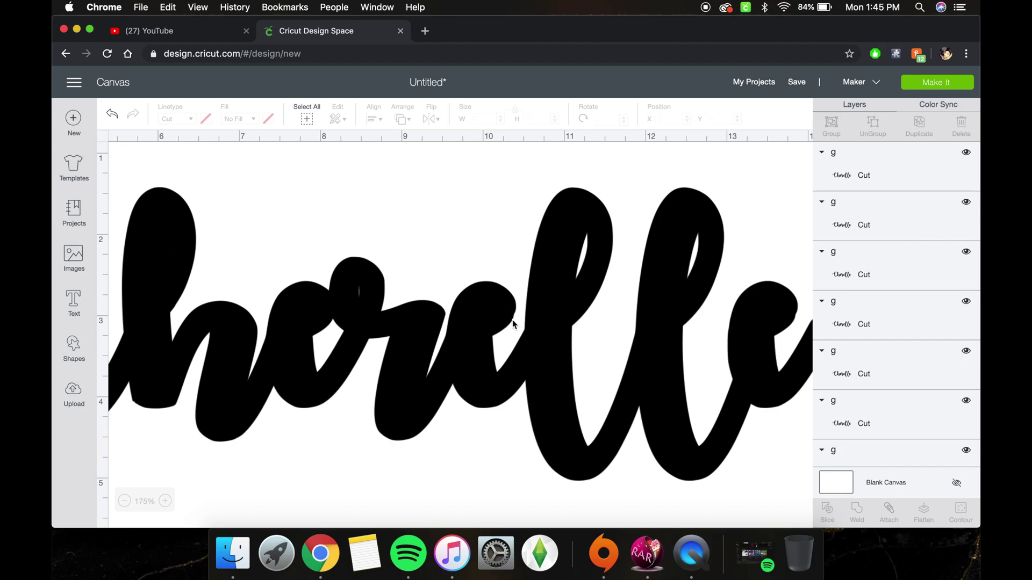
# - Duplicate the top black Cherelle layer and align the copy at X 2.808, Y 1.531 over the stack
pyautogui.rightClick(914, 182)
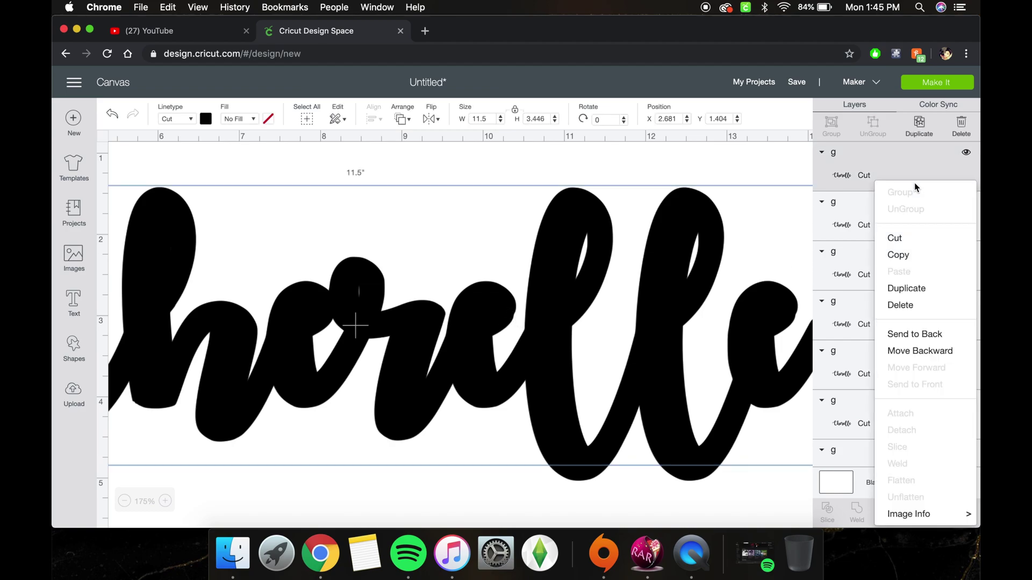
pyautogui.click(927, 286)
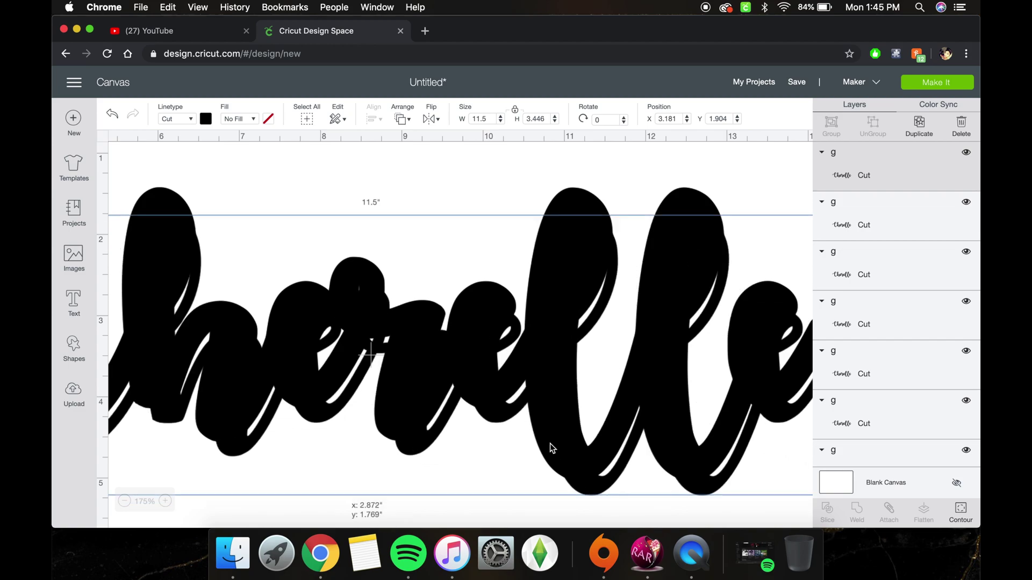
pyautogui.moveTo(550, 443)
pyautogui.mouseDown()
pyautogui.moveTo(517, 428)
pyautogui.moveTo(585, 434)
pyautogui.moveTo(562, 434)
pyautogui.mouseUp()
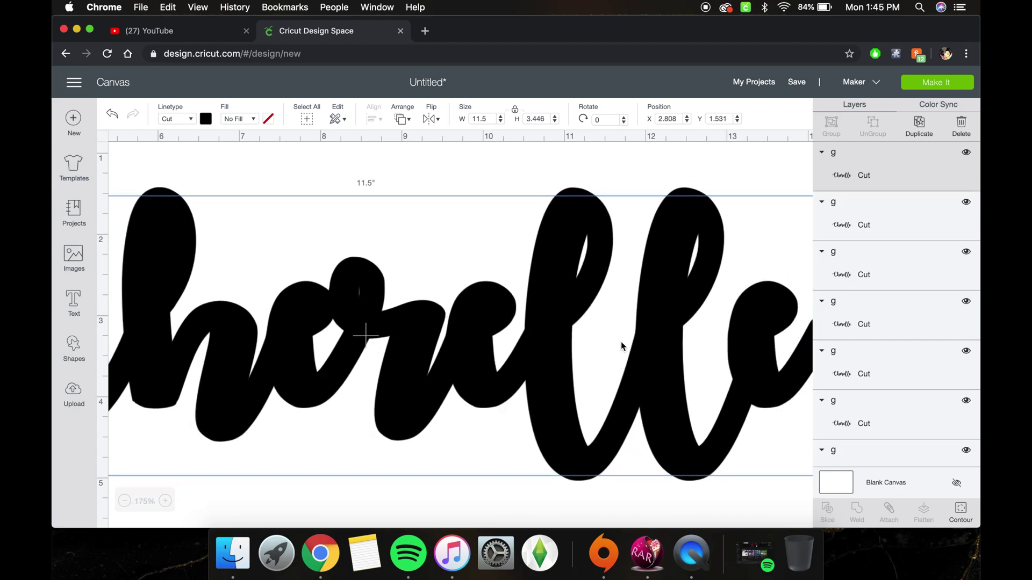
pyautogui.hscroll(3, 741, 234)
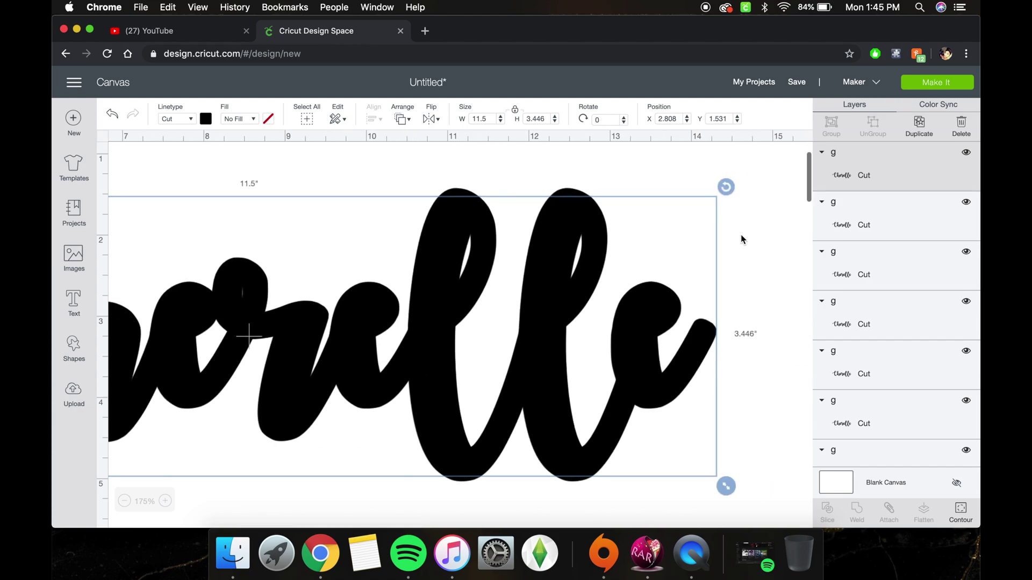
pyautogui.hscroll(-3, 740, 240)
pyautogui.hscroll(-3, 742, 235)
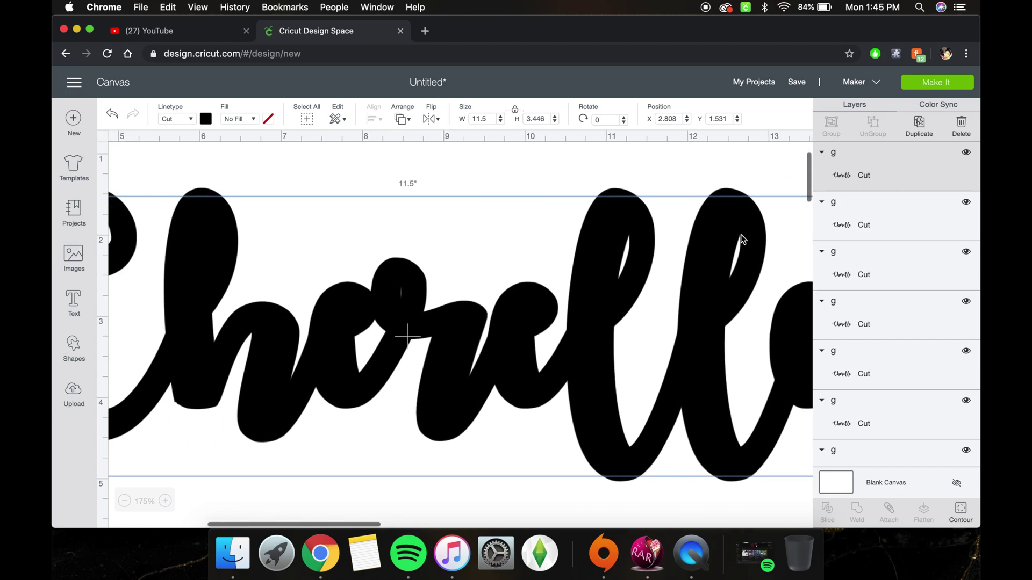
pyautogui.hscroll(-2, 742, 238)
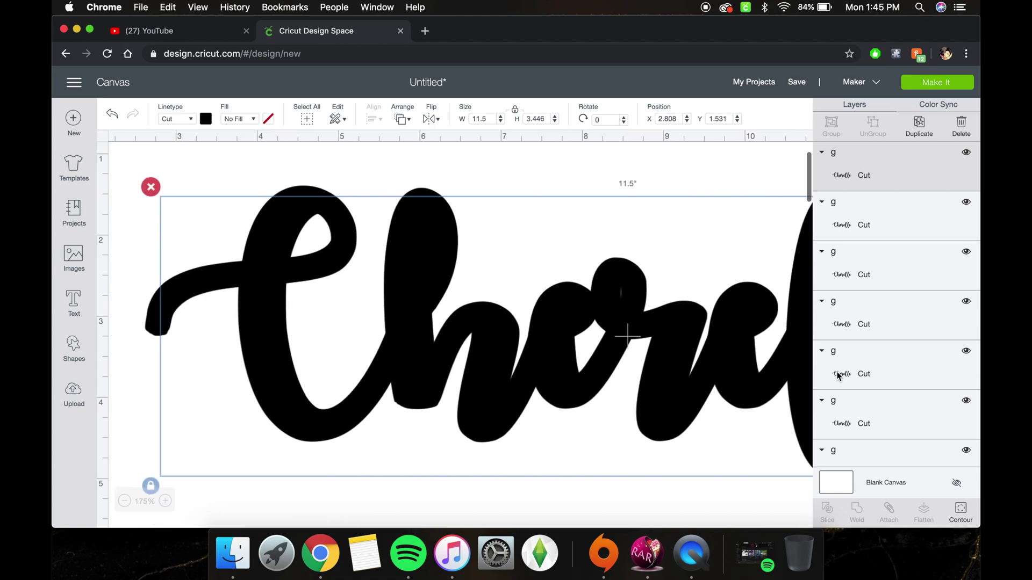
# - Unhide the red Cherelle lettering layer and send it to front over the black outline
pyautogui.scroll(-3, 838, 371)
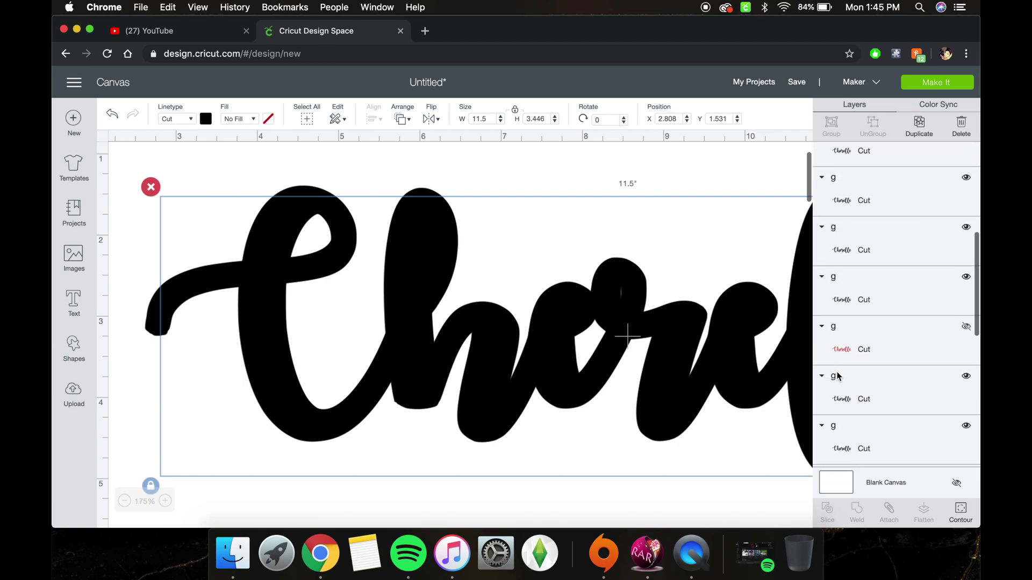
pyautogui.click(885, 343)
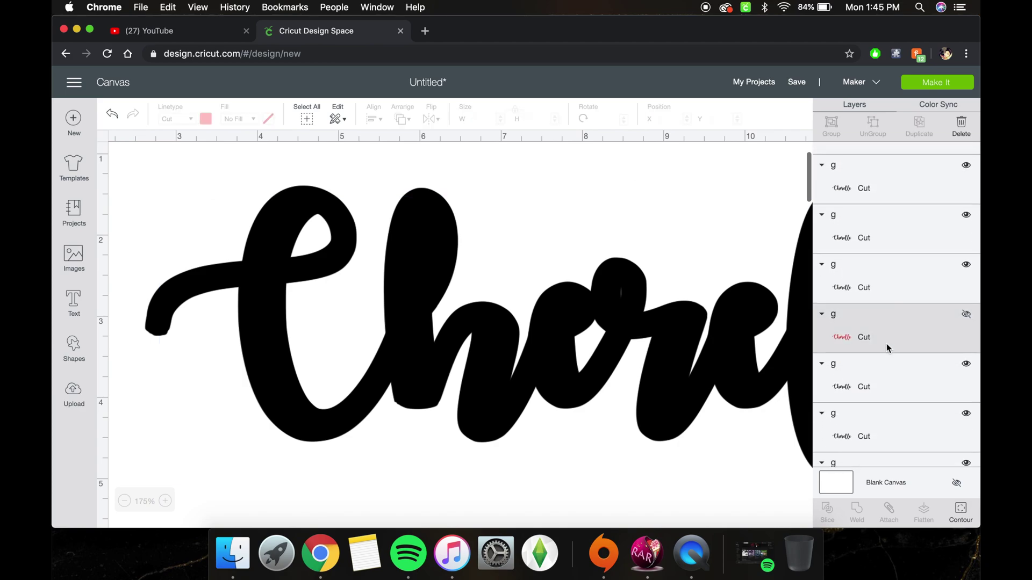
pyautogui.click(968, 316)
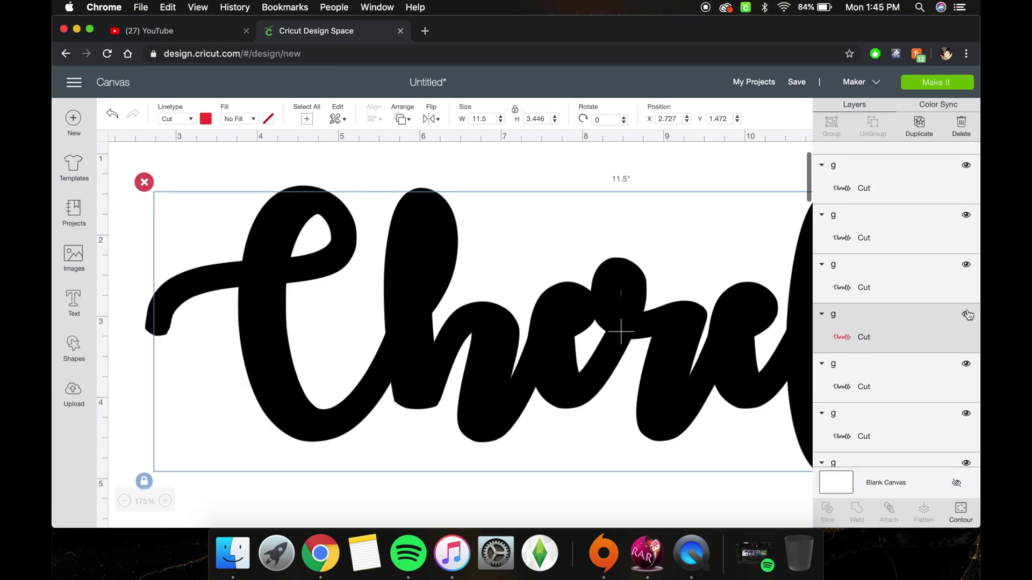
pyautogui.rightClick(915, 334)
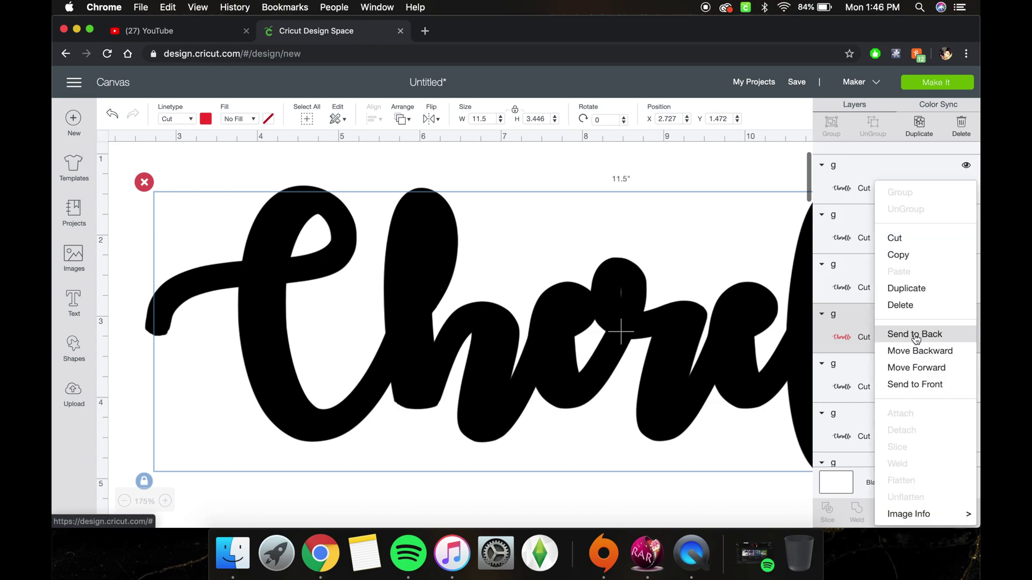
pyautogui.click(903, 391)
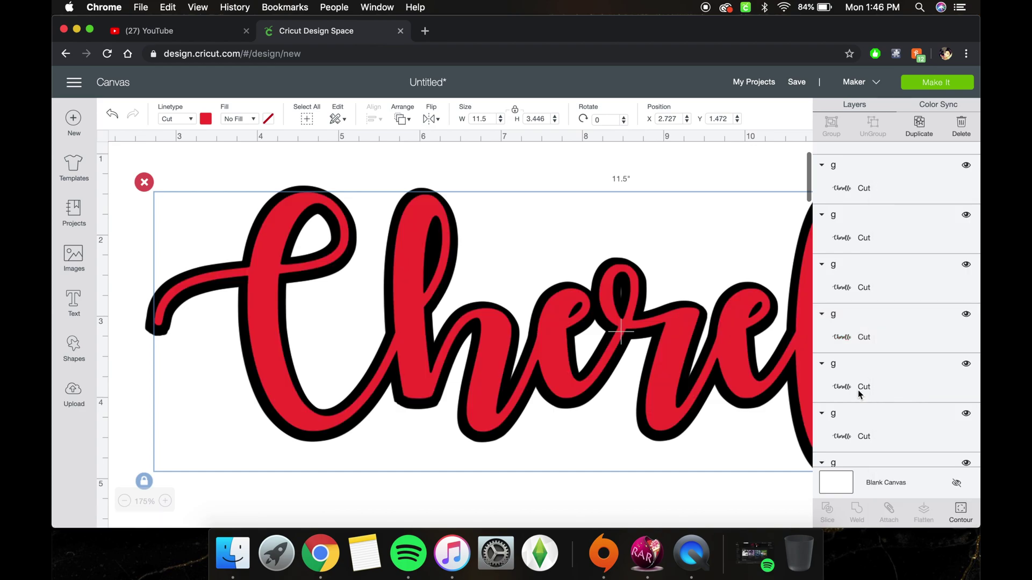
# - Zoom out to 100% to show the whole name and deselect the design
pyautogui.hscroll(2, 585, 353)
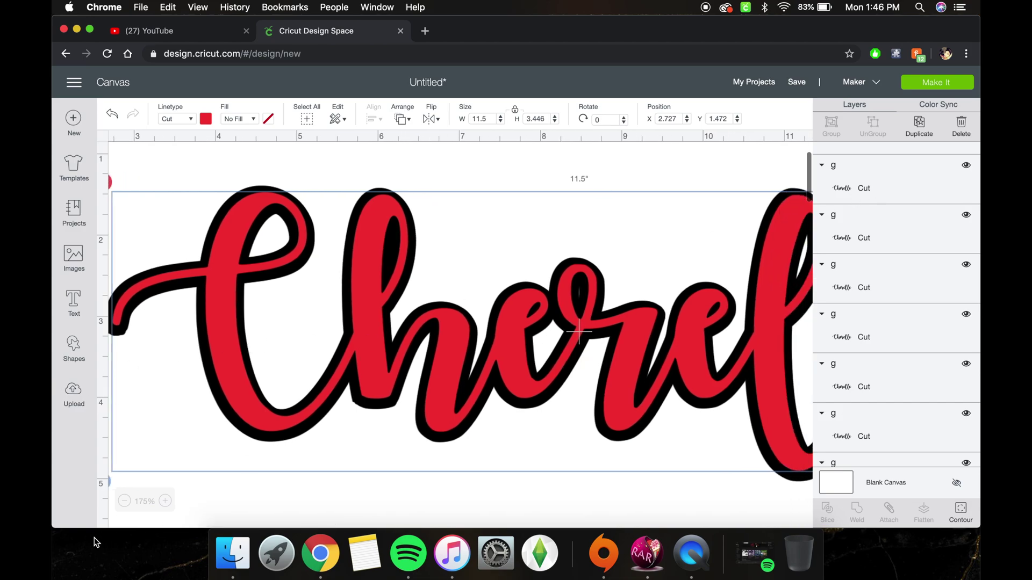
pyautogui.click(124, 501)
pyautogui.click(126, 503)
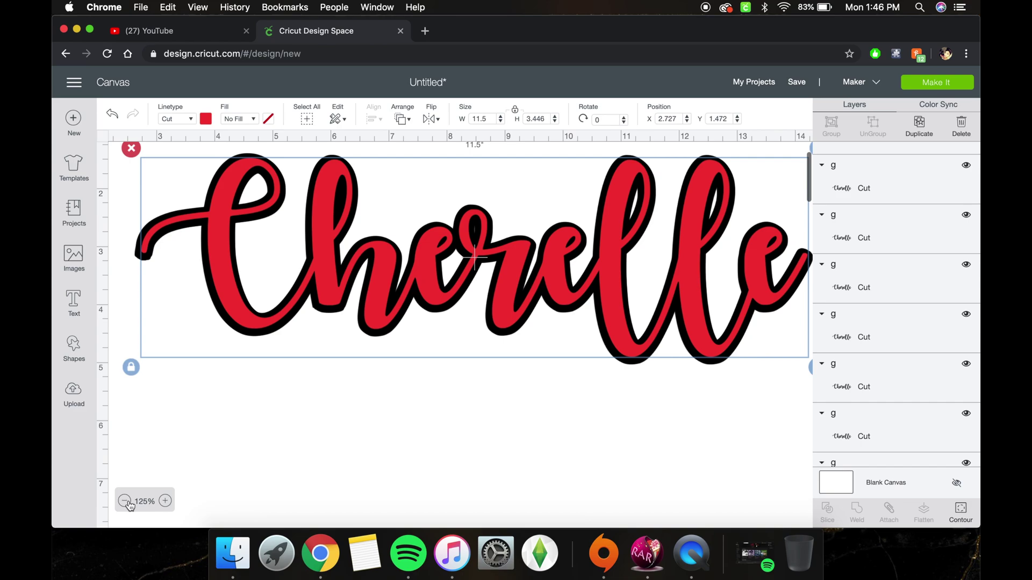
pyautogui.click(125, 502)
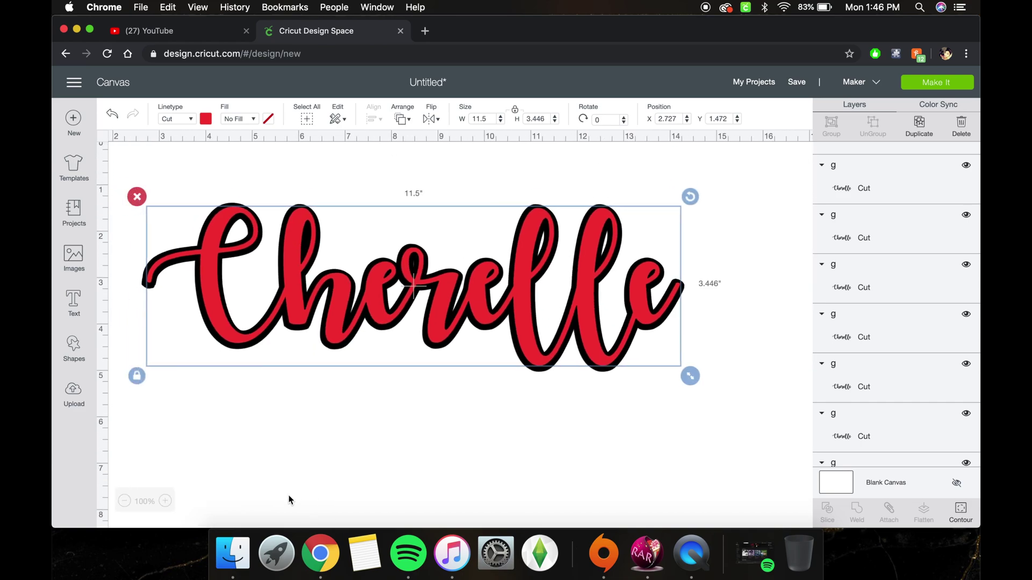
pyautogui.click(289, 501)
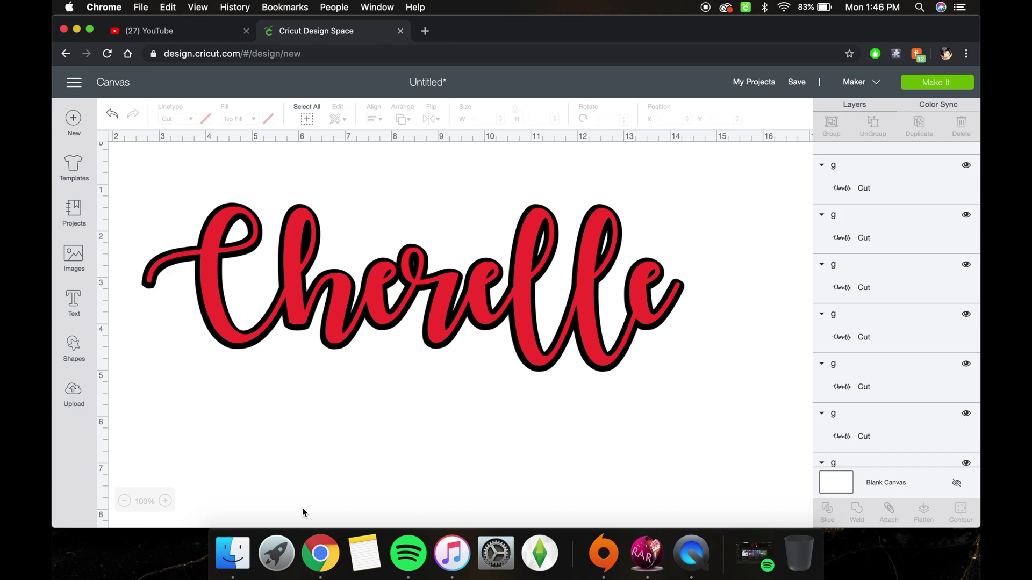
# - Hide the red layer, weld all black Cherelle copies into one Weld Result, and nudge it right
pyautogui.scroll(-1, 866, 356)
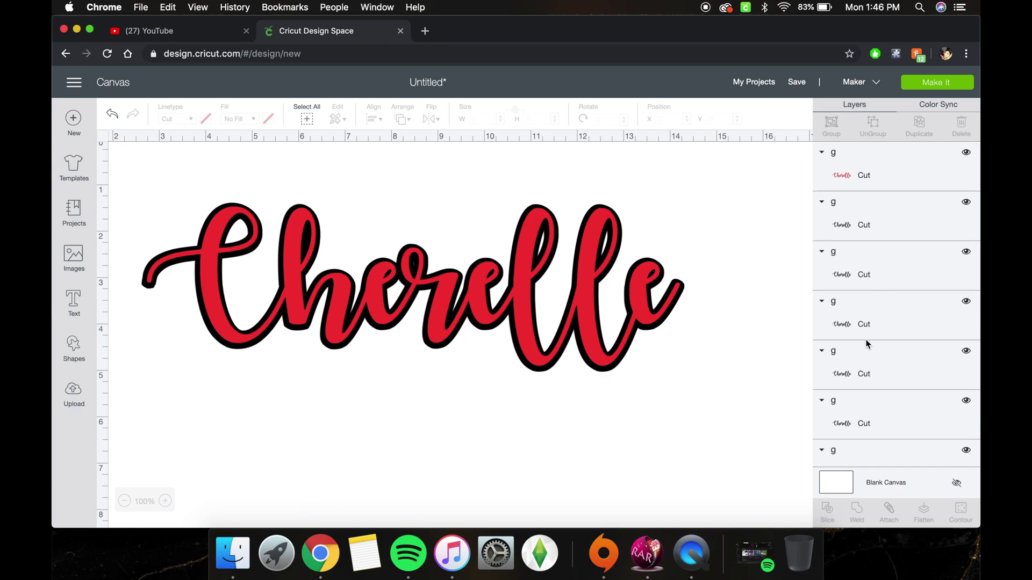
pyautogui.click(966, 153)
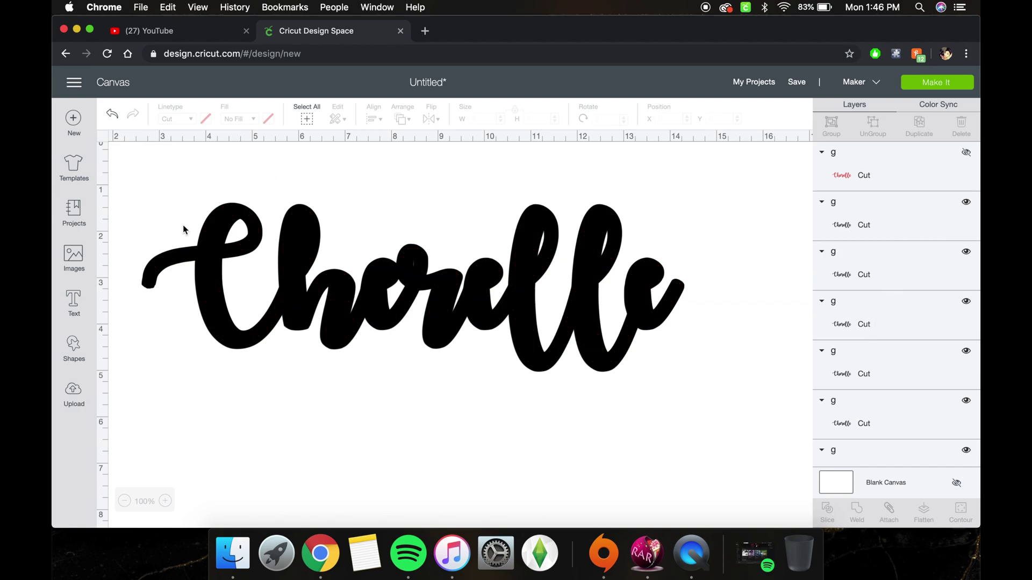
pyautogui.moveTo(144, 164); pyautogui.dragTo(606, 382)
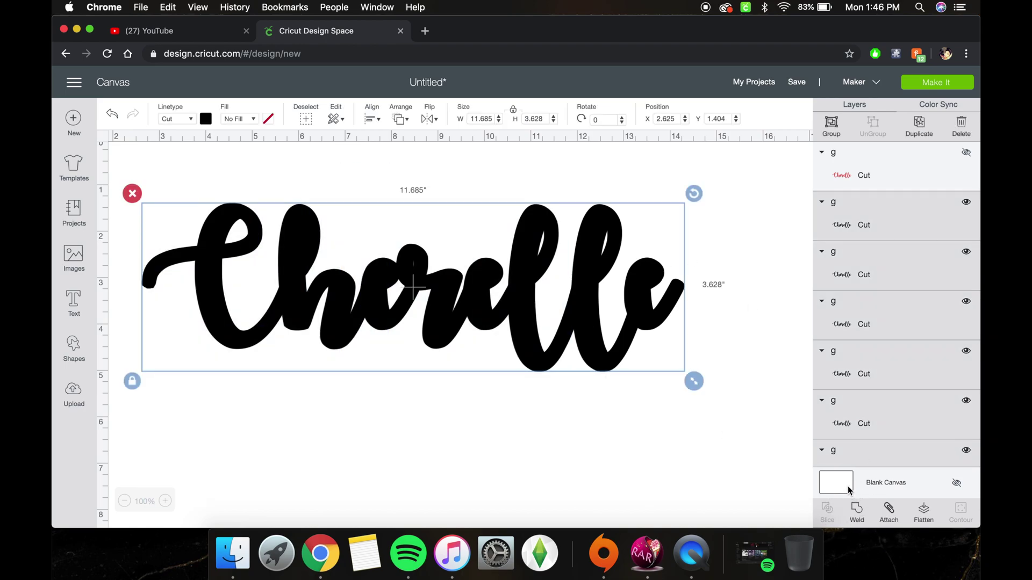
pyautogui.click(858, 514)
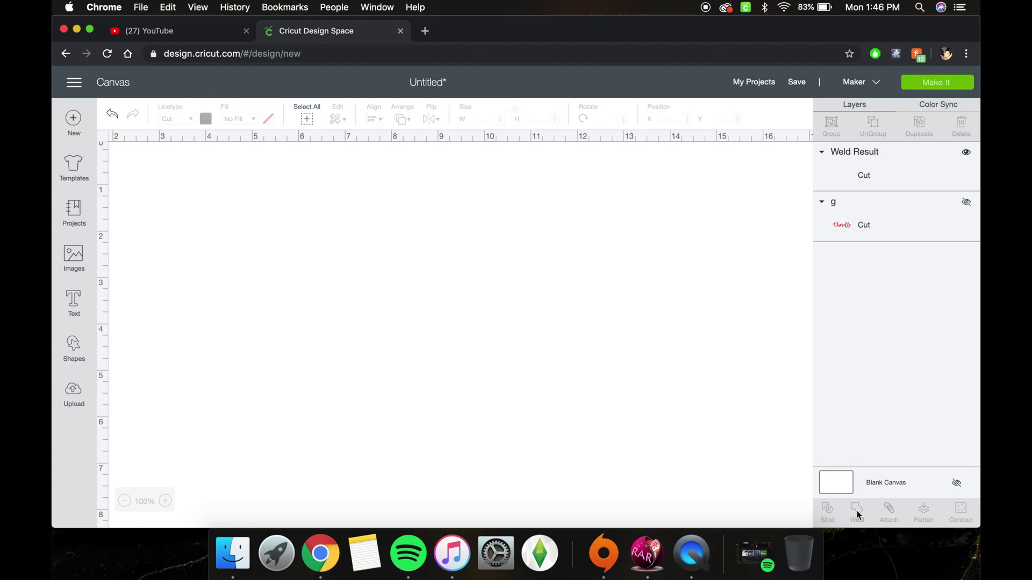
pyautogui.click(936, 179)
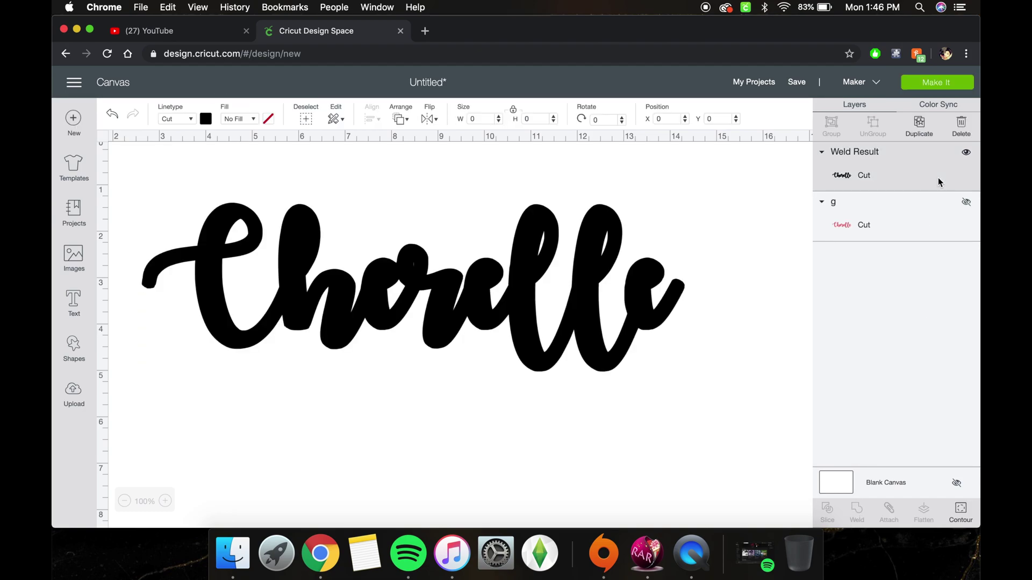
pyautogui.moveTo(423, 286); pyautogui.dragTo(452, 289)
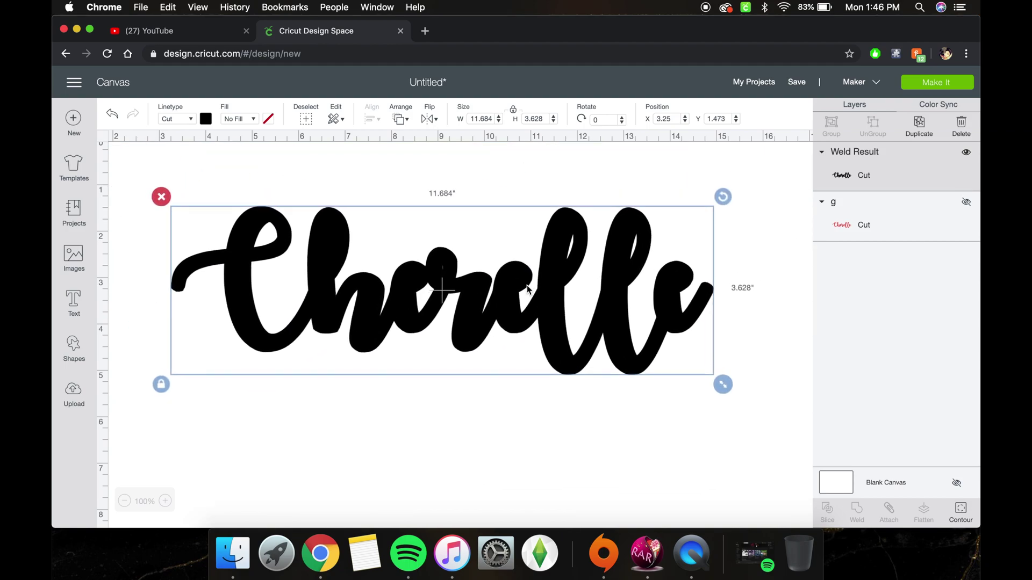
pyautogui.click(761, 219)
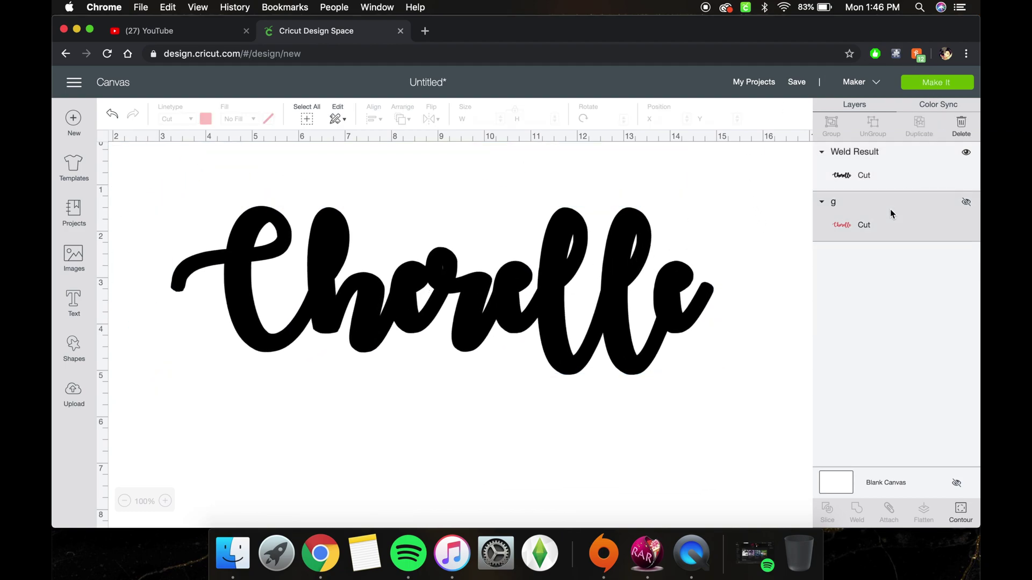
# - Unhide the red lettering, send it to front, and offset it over the welded black shadow
pyautogui.click(966, 202)
pyautogui.click(910, 234)
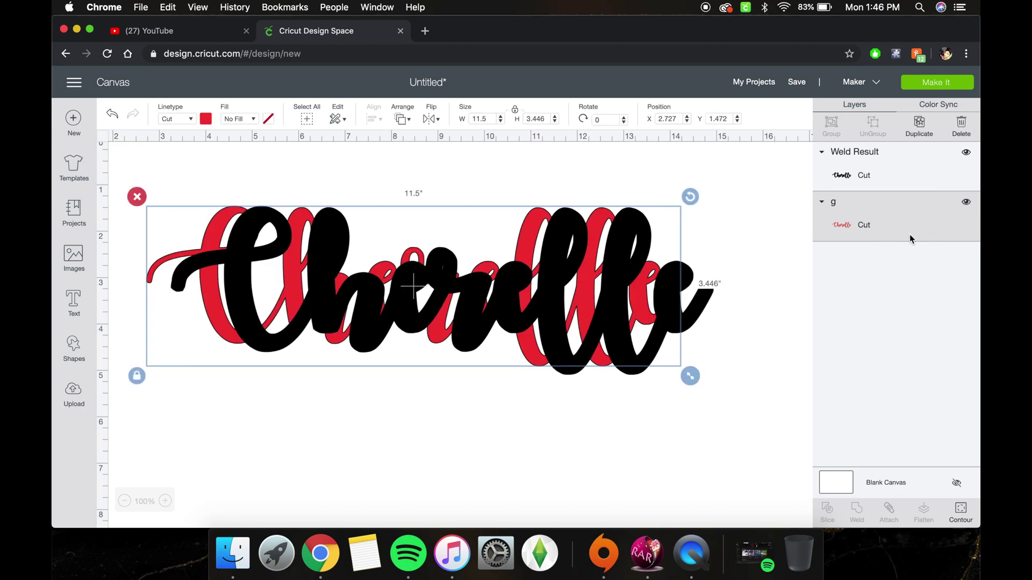
pyautogui.rightClick(926, 225)
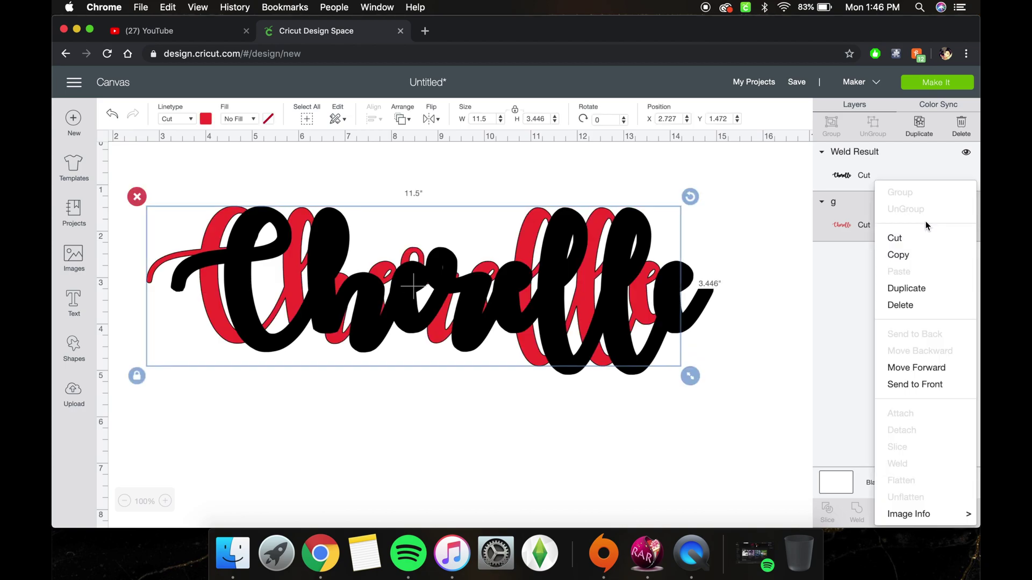
pyautogui.click(884, 383)
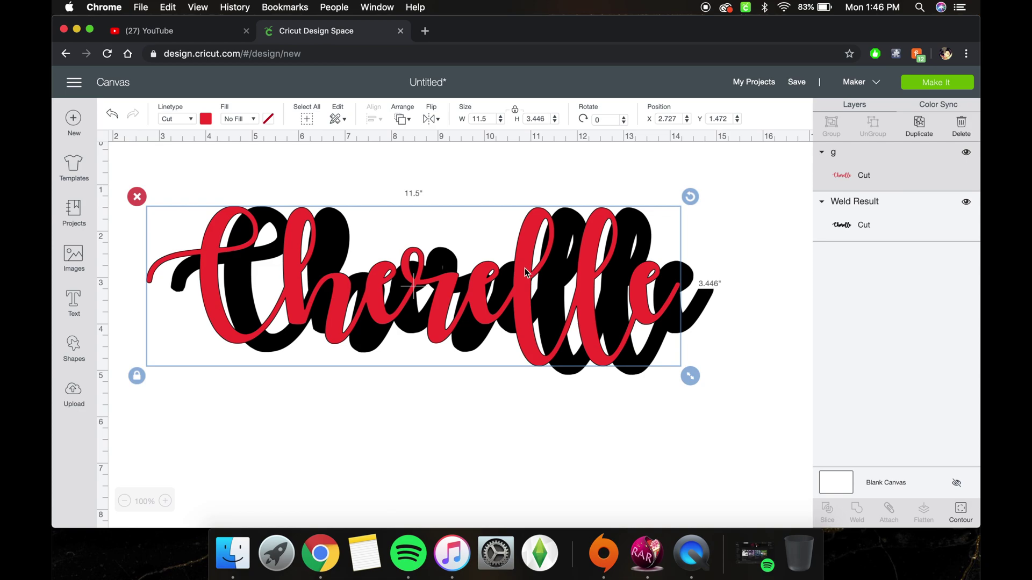
pyautogui.moveTo(525, 268); pyautogui.dragTo(554, 273)
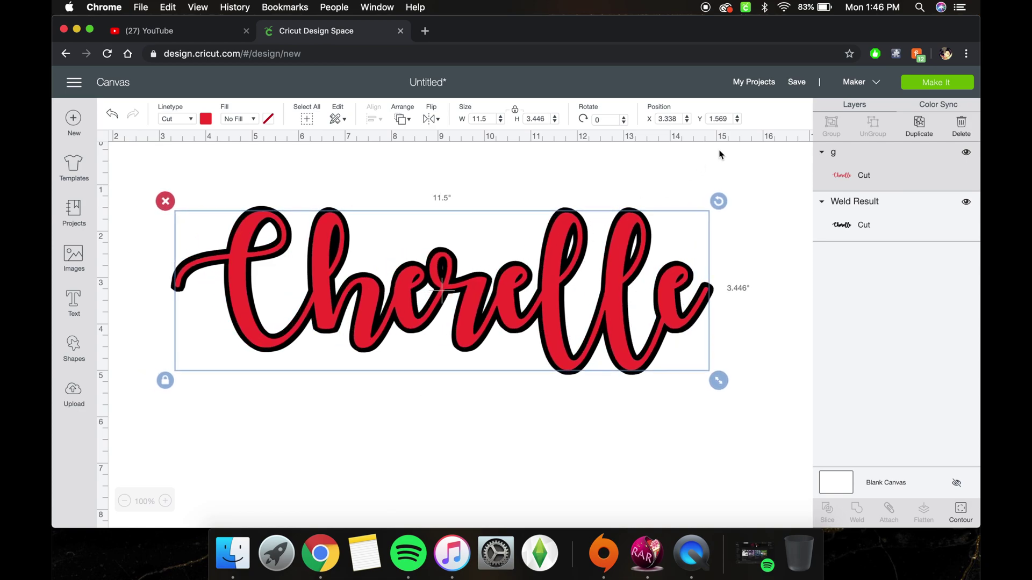
pyautogui.click(759, 183)
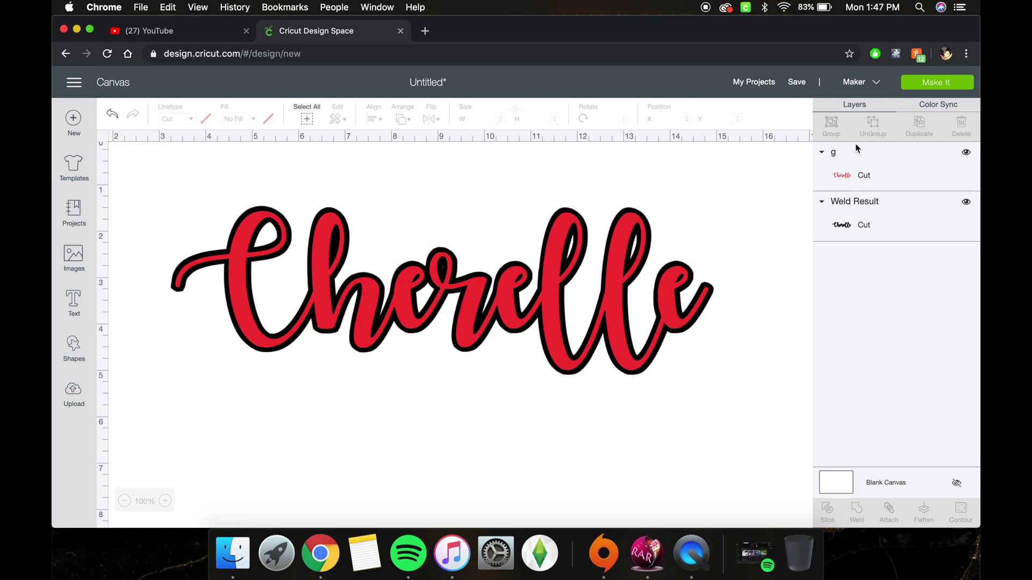
pyautogui.click(938, 84)
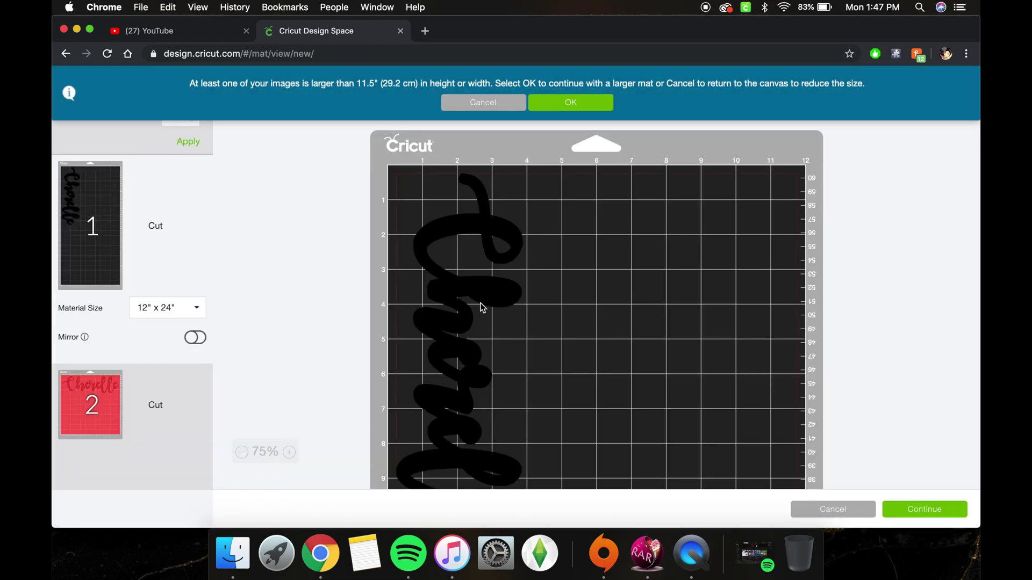
pyautogui.scroll(-8, 482, 308)
pyautogui.scroll(7, 482, 301)
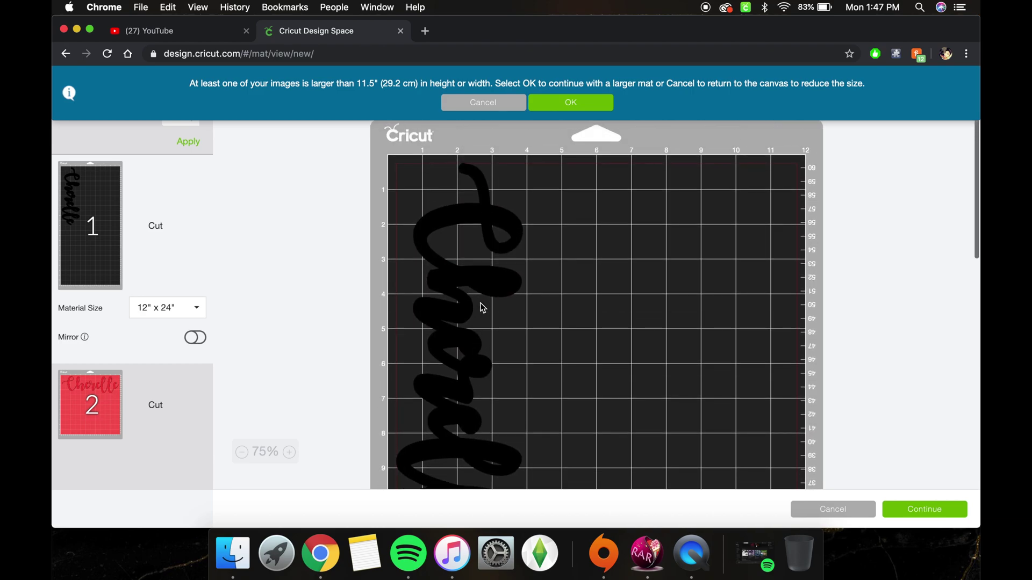
pyautogui.scroll(-4, 483, 272)
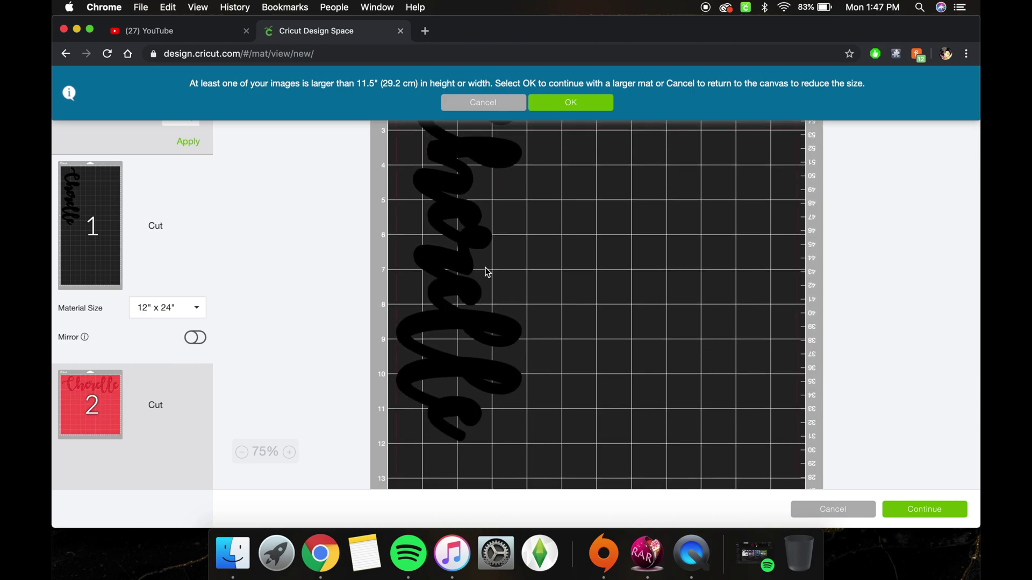
pyautogui.scroll(5, 486, 271)
pyautogui.click(99, 408)
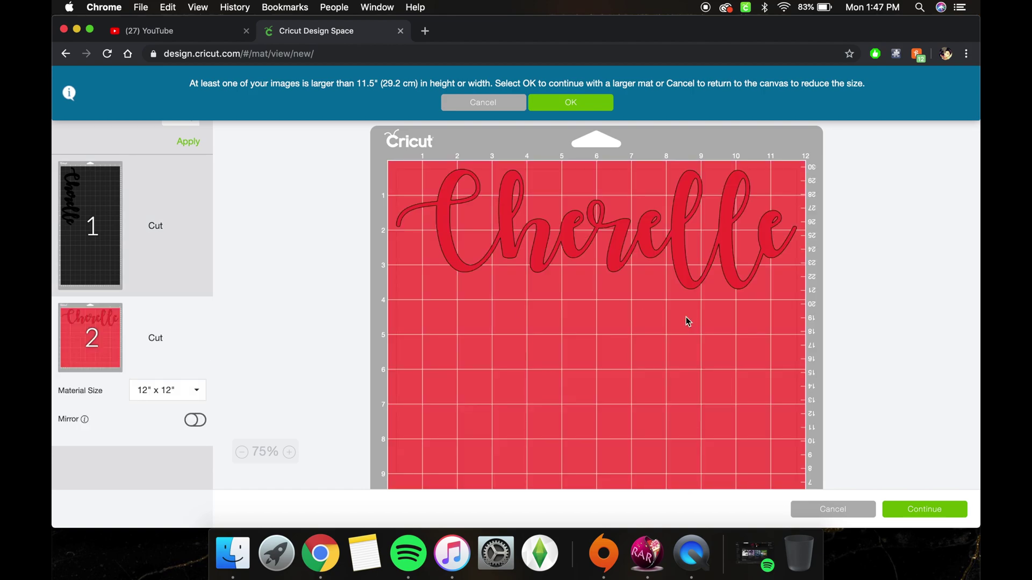
pyautogui.scroll(1, 708, 318)
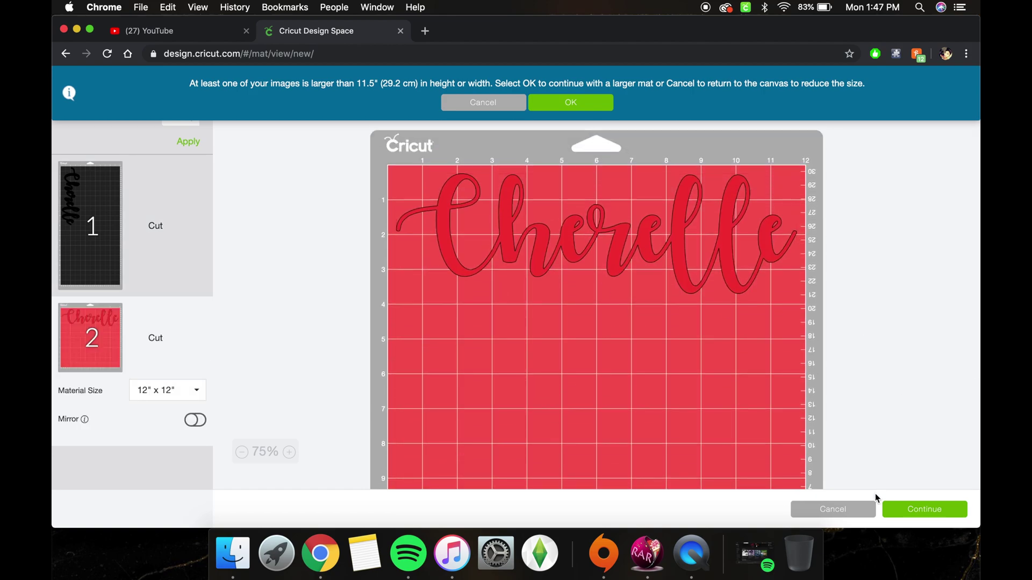
pyautogui.click(831, 508)
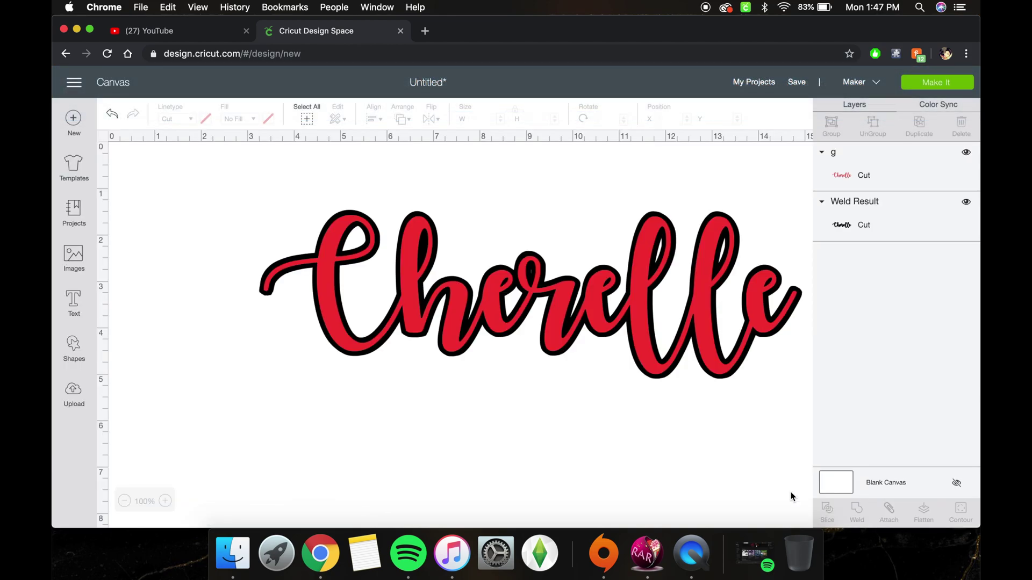
pyautogui.hscroll(3, 574, 443)
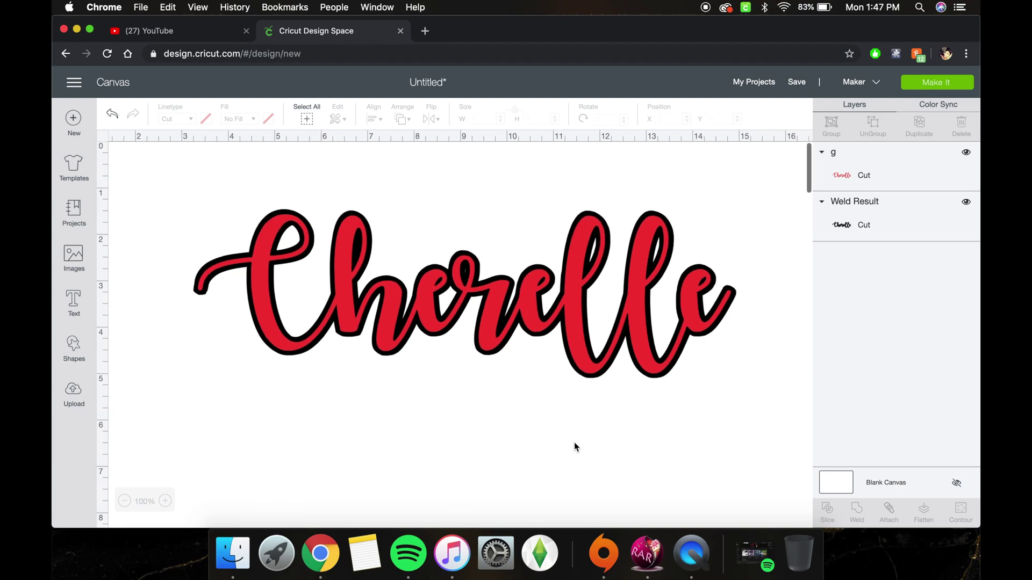